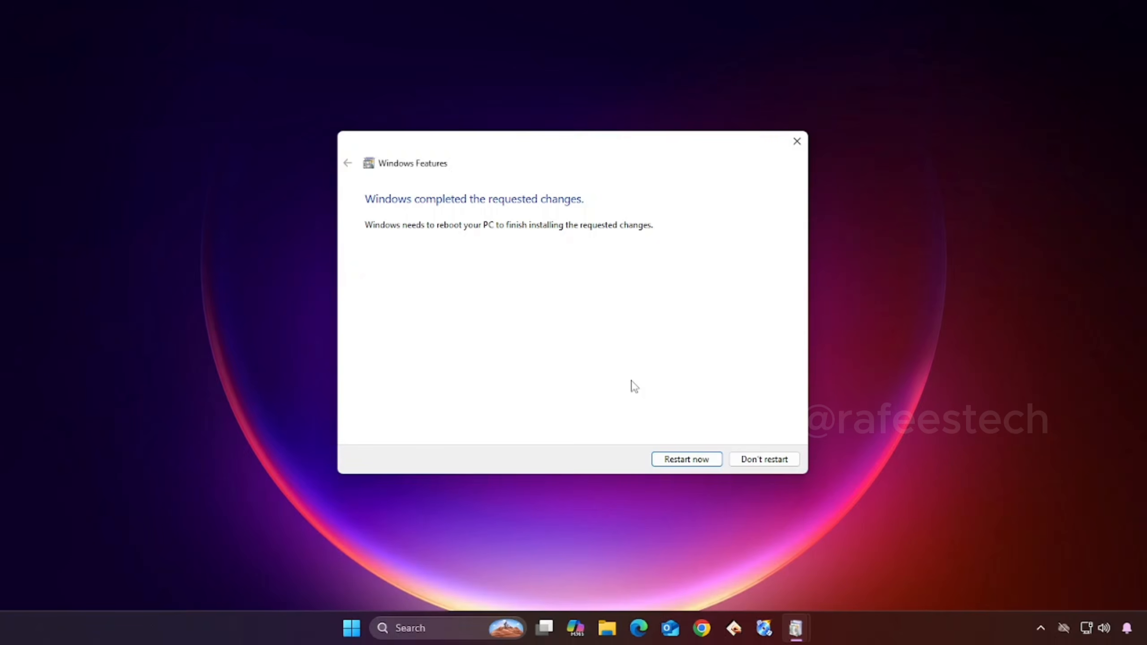
- Restart the PC to finish installing the requested Windows feature changes
{"action": "left_click", "coordinate": [693, 459]}
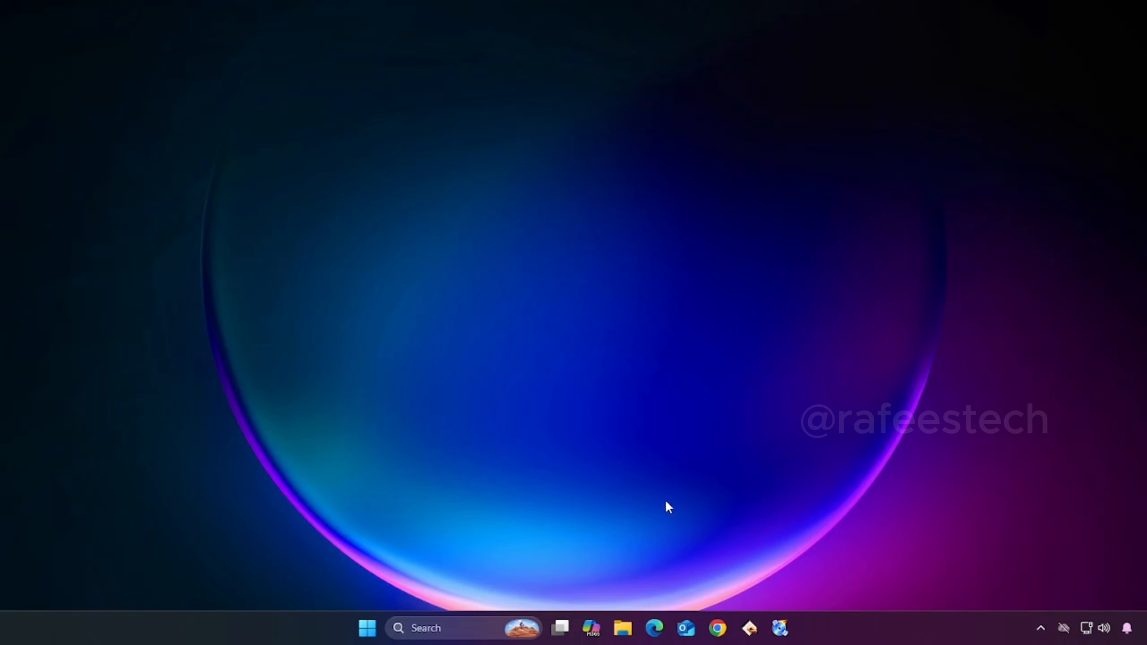
- Switch to Chrome, search Google for "download android studio" and open the Android Developers download page
{"action": "left_click", "coordinate": [717, 628]}
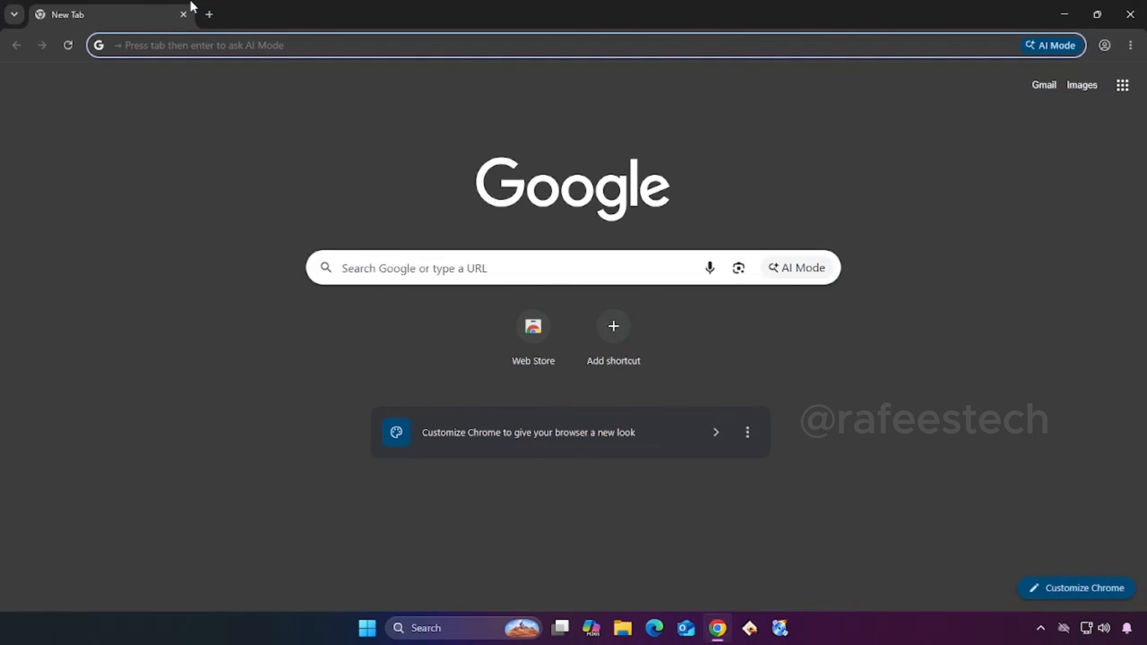
{"action": "type", "text": "DOWNLOAD AND"}
{"action": "left_click", "coordinate": [184, 131]}
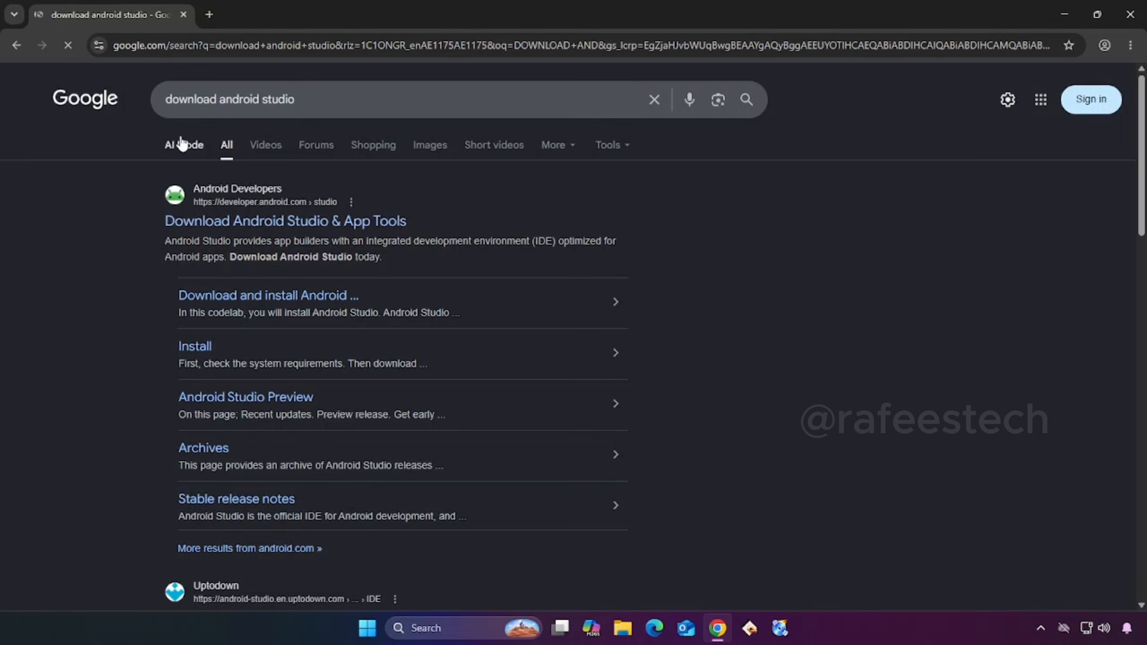
{"action": "left_click", "coordinate": [283, 222]}
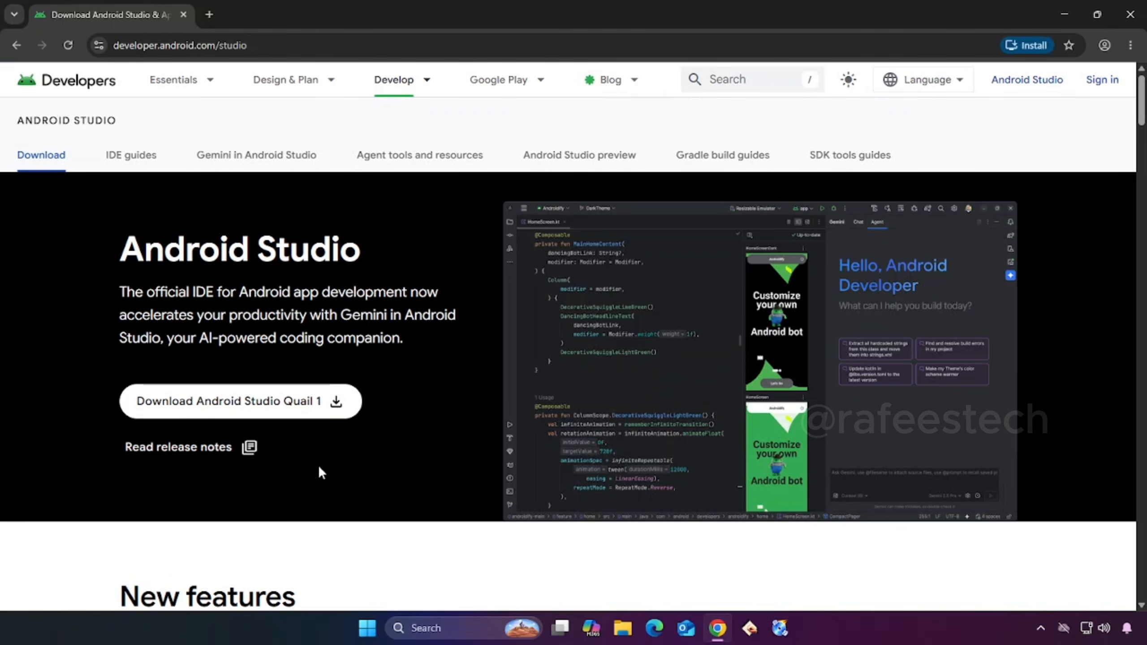
- Download Android Studio Quail 1 for Windows, agreeing to the license terms
{"action": "left_click", "coordinate": [240, 401]}
{"action": "scroll", "coordinate": [483, 432], "scroll_direction": "down", "scroll_amount": 20}
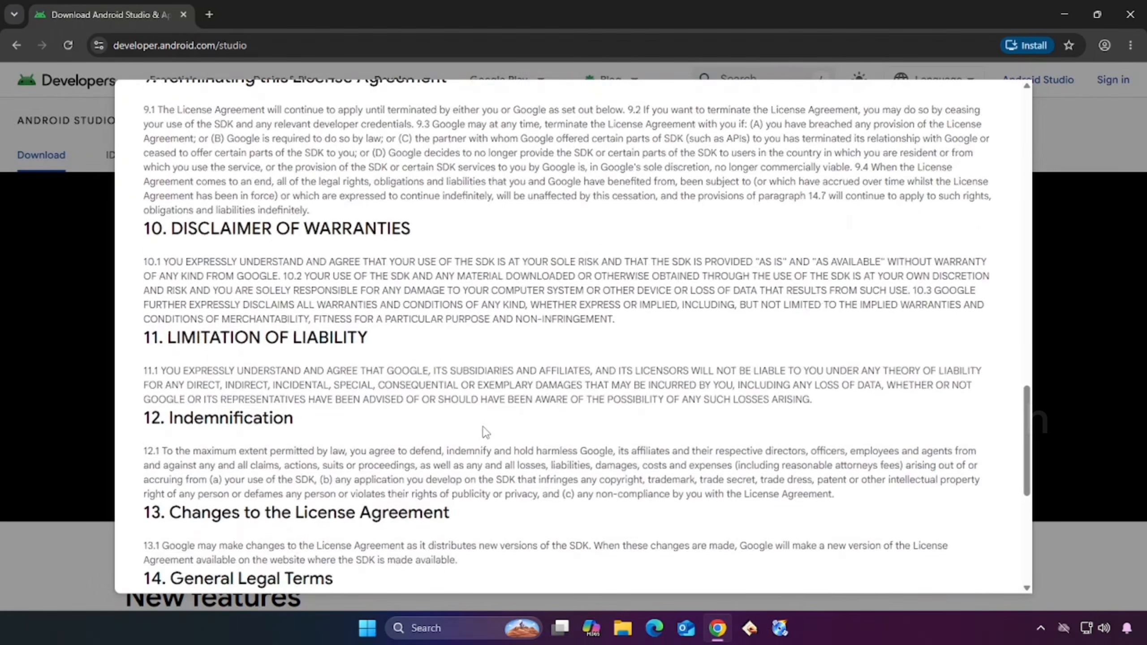
{"action": "scroll", "coordinate": [483, 433], "scroll_direction": "down", "scroll_amount": 5}
{"action": "left_click", "coordinate": [149, 469]}
{"action": "left_click", "coordinate": [312, 508]}
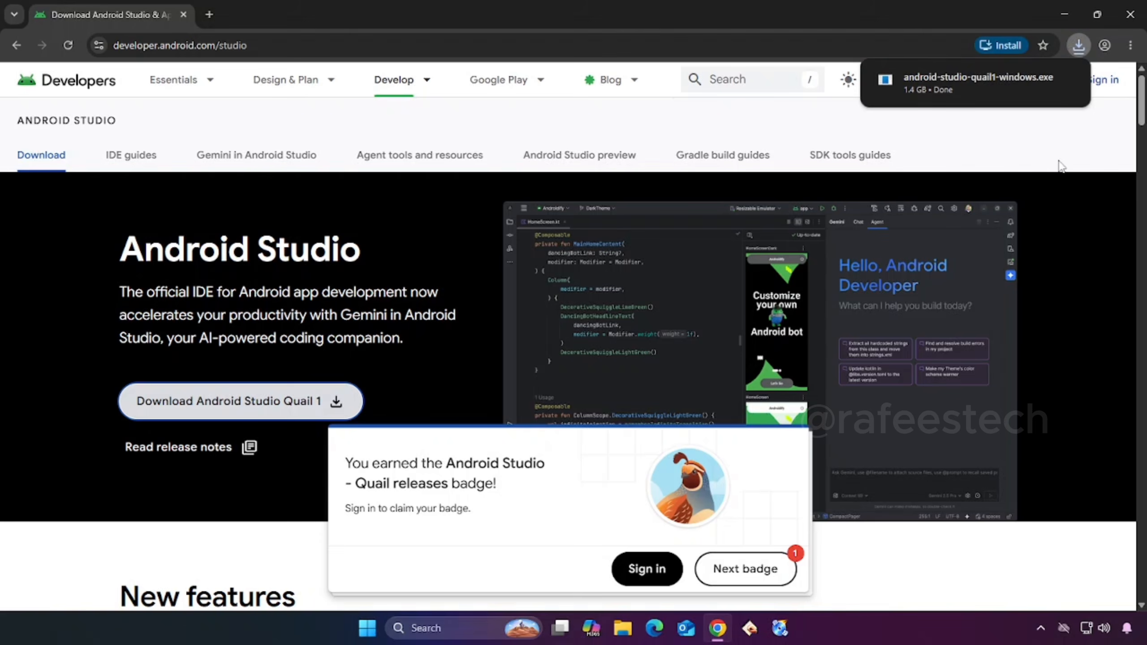
- Show the downloaded android-studio-quail1-windows.exe in its folder and run it
{"action": "left_click", "coordinate": [1078, 46]}
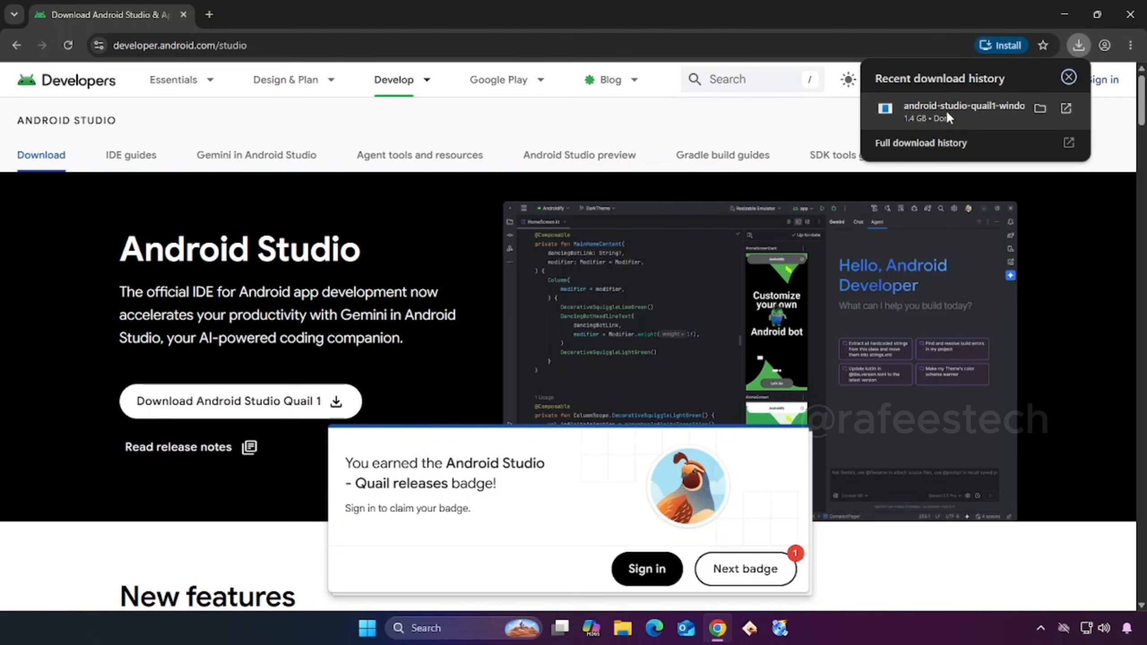
{"action": "left_click", "coordinate": [1039, 108]}
{"action": "double_click", "coordinate": [237, 145]}
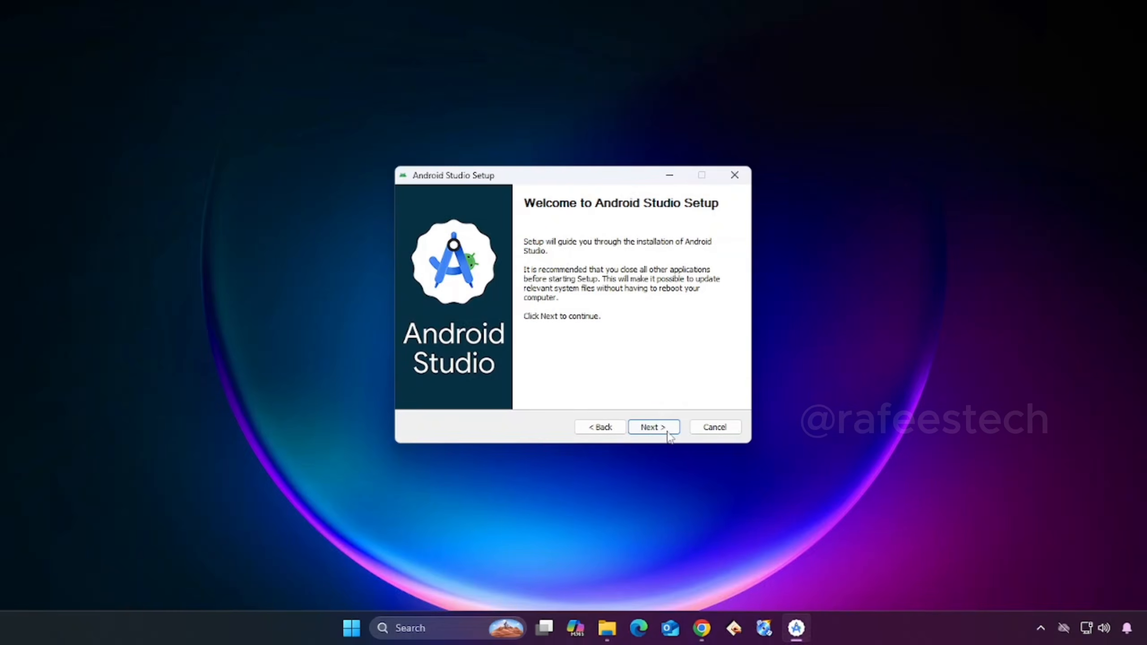
- Install Android Studio with the Android Virtual Device component and the default settings, and finish setup by launching it
{"action": "left_click", "coordinate": [667, 432]}
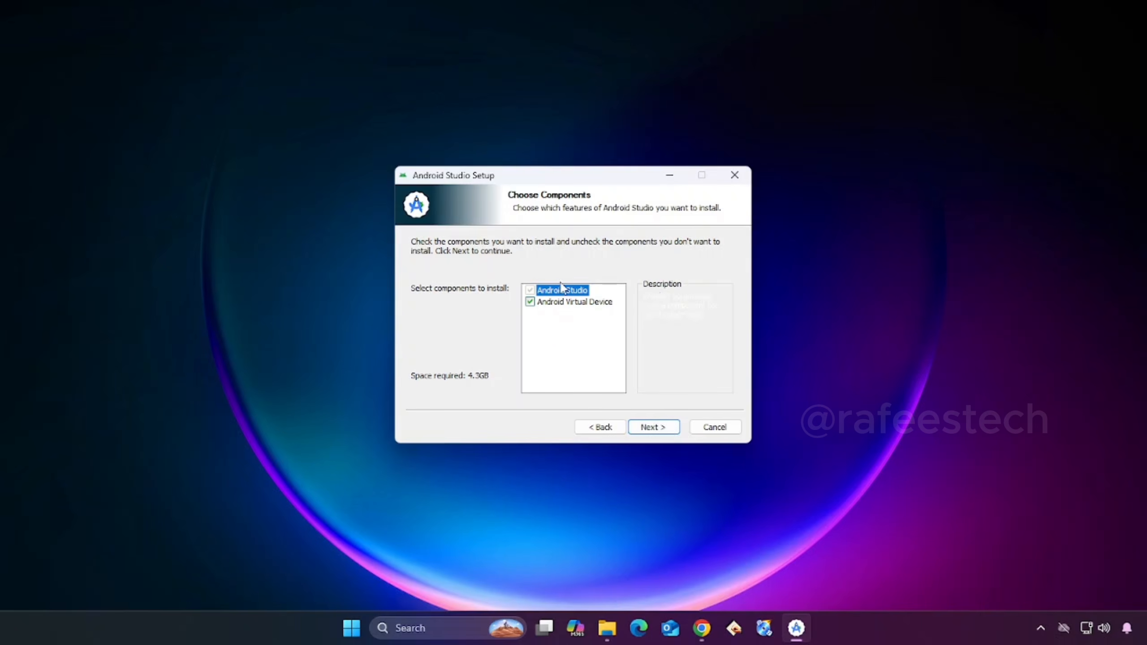
{"action": "left_click", "coordinate": [650, 429]}
{"action": "left_click", "coordinate": [652, 428]}
{"action": "left_click", "coordinate": [650, 428]}
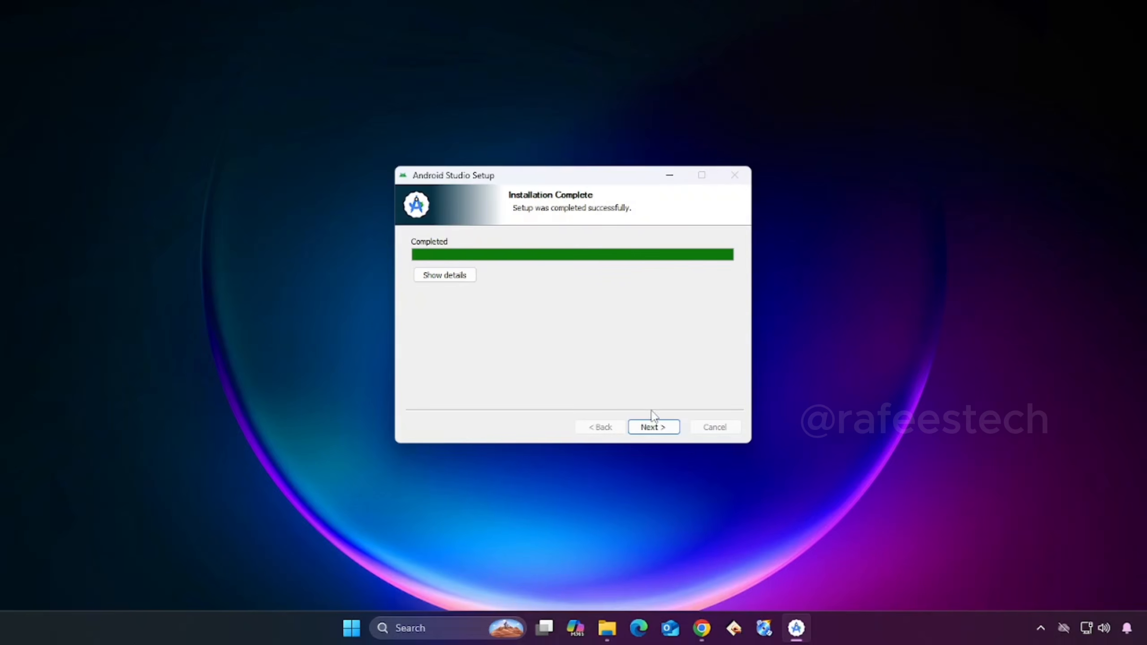
{"action": "left_click", "coordinate": [653, 427]}
{"action": "left_click", "coordinate": [653, 427]}
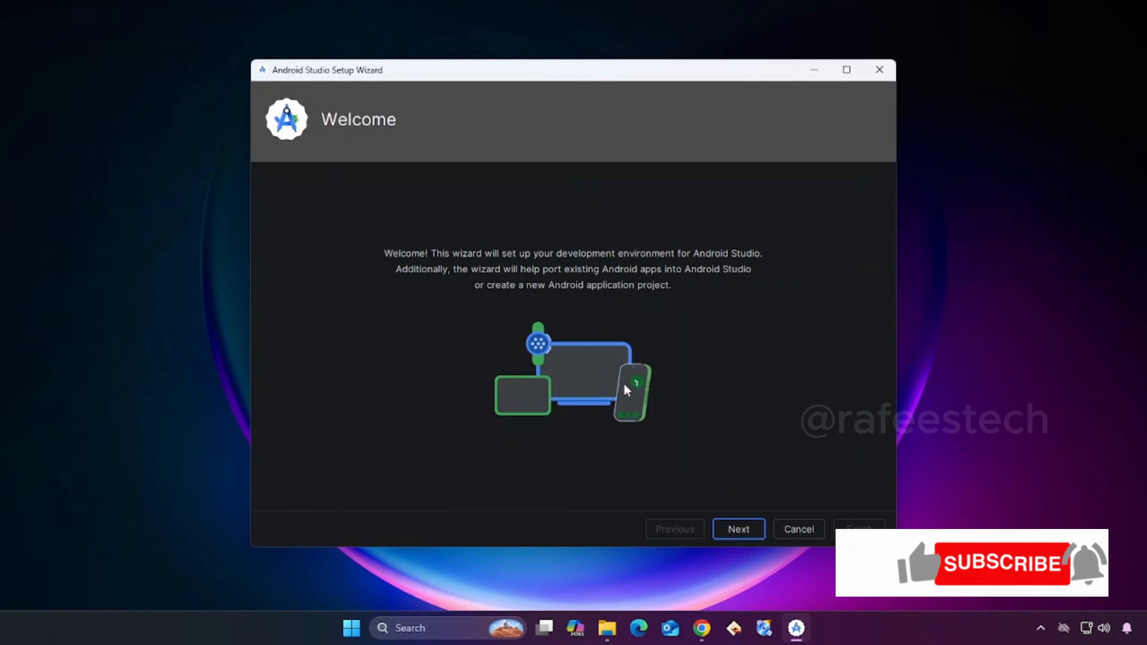
- Choose the Standard install type in the Android Studio Setup Wizard and proceed past the settings review
{"action": "left_click", "coordinate": [745, 531]}
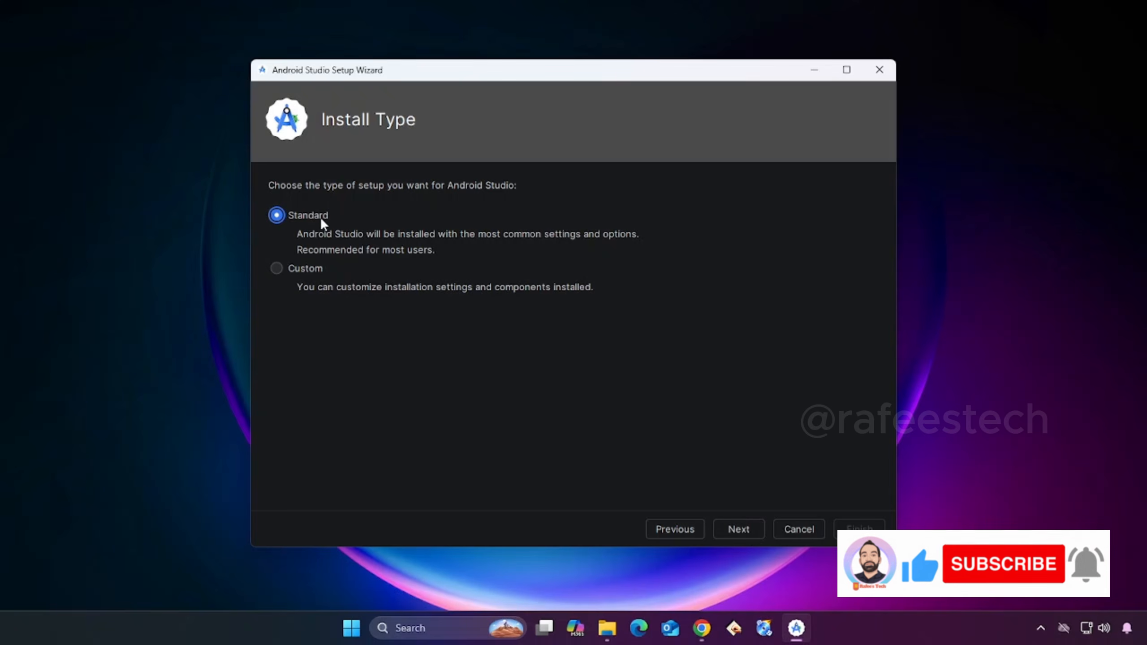
{"action": "left_click", "coordinate": [740, 529]}
{"action": "left_click", "coordinate": [739, 530]}
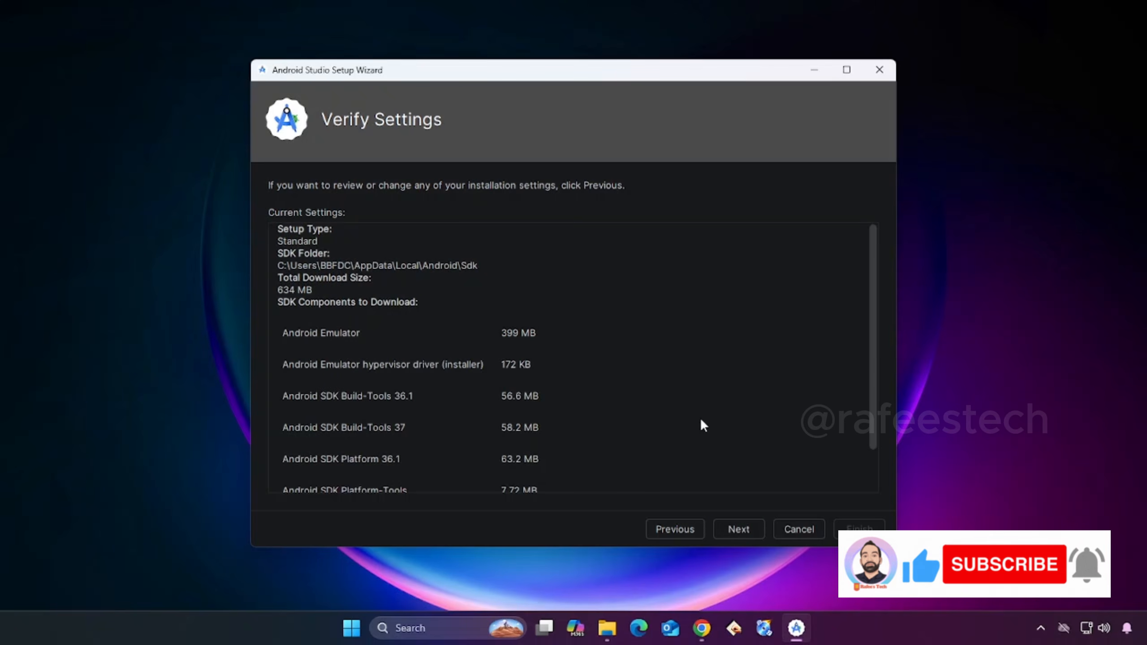
{"action": "mouse_move", "coordinate": [872, 374]}
{"action": "left_mouse_down"}
{"action": "mouse_move", "coordinate": [860, 466]}
{"action": "mouse_move", "coordinate": [877, 361]}
{"action": "left_mouse_up"}
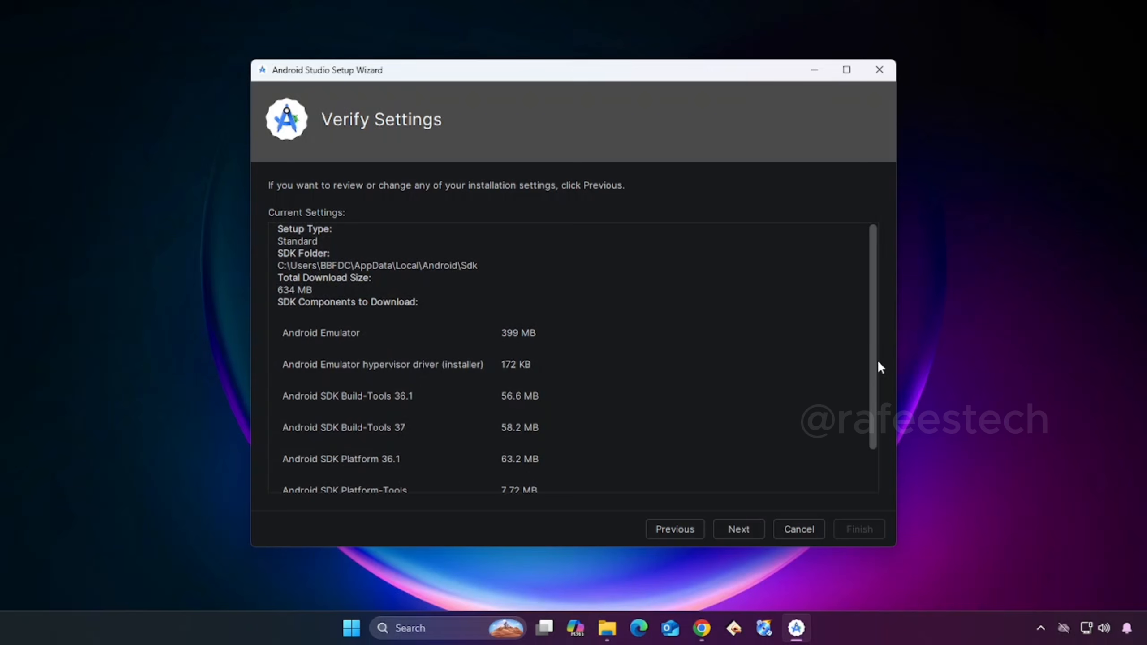
{"action": "left_click", "coordinate": [750, 529]}
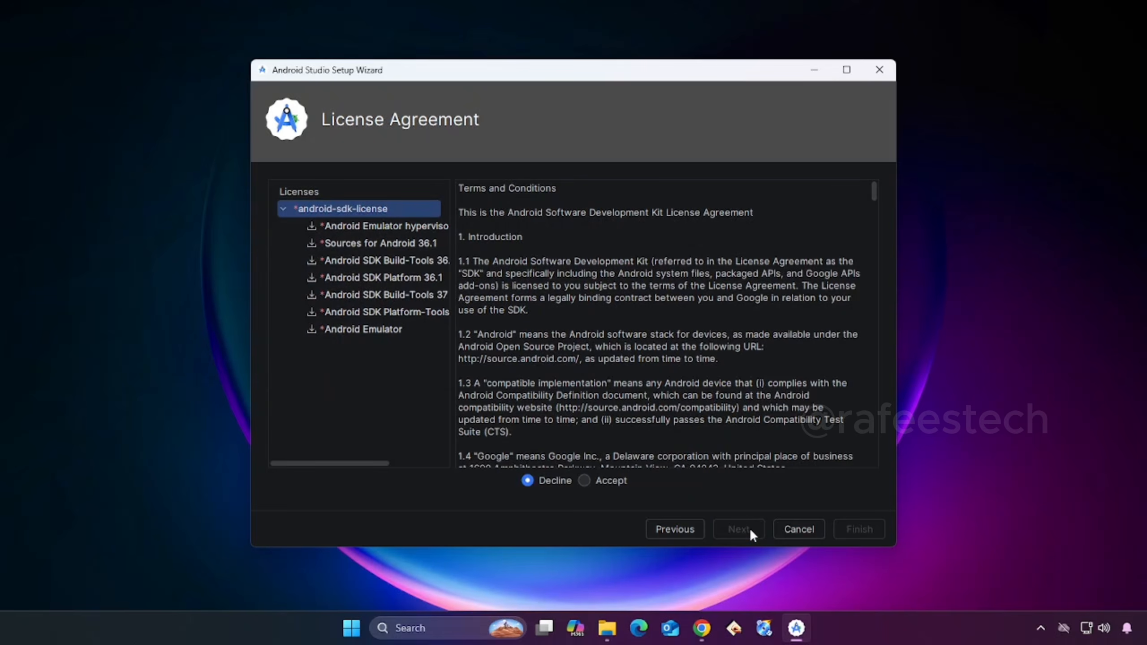
- Accept the android-sdk-license, install the SDK components and finish the setup wizard
{"action": "left_click", "coordinate": [584, 481]}
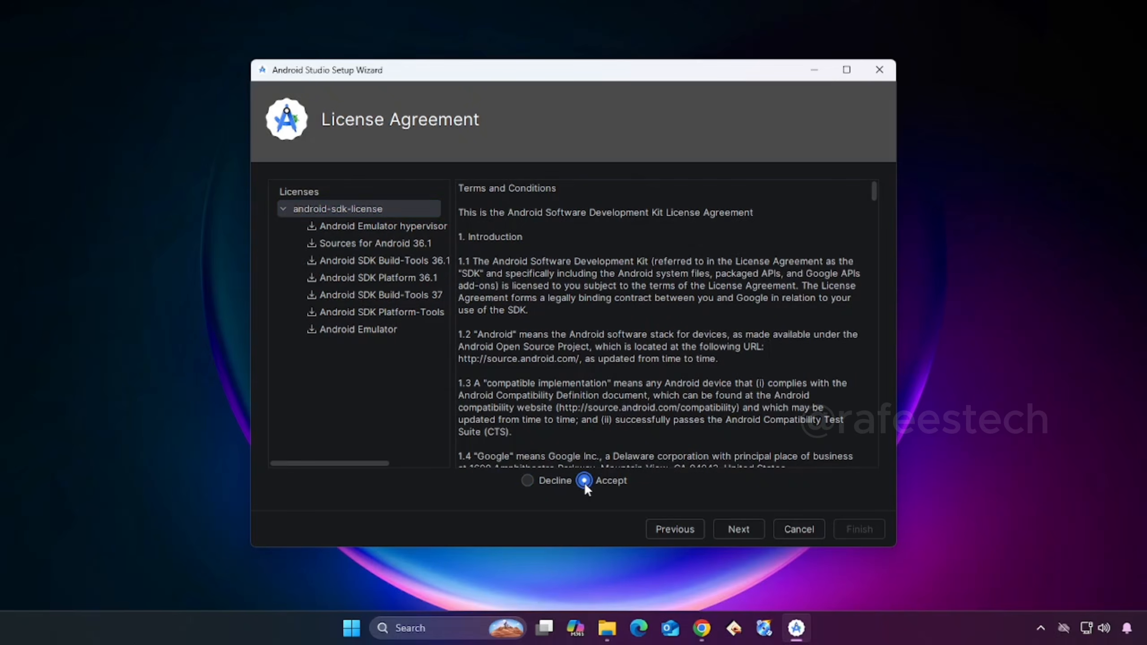
{"action": "left_click", "coordinate": [727, 527]}
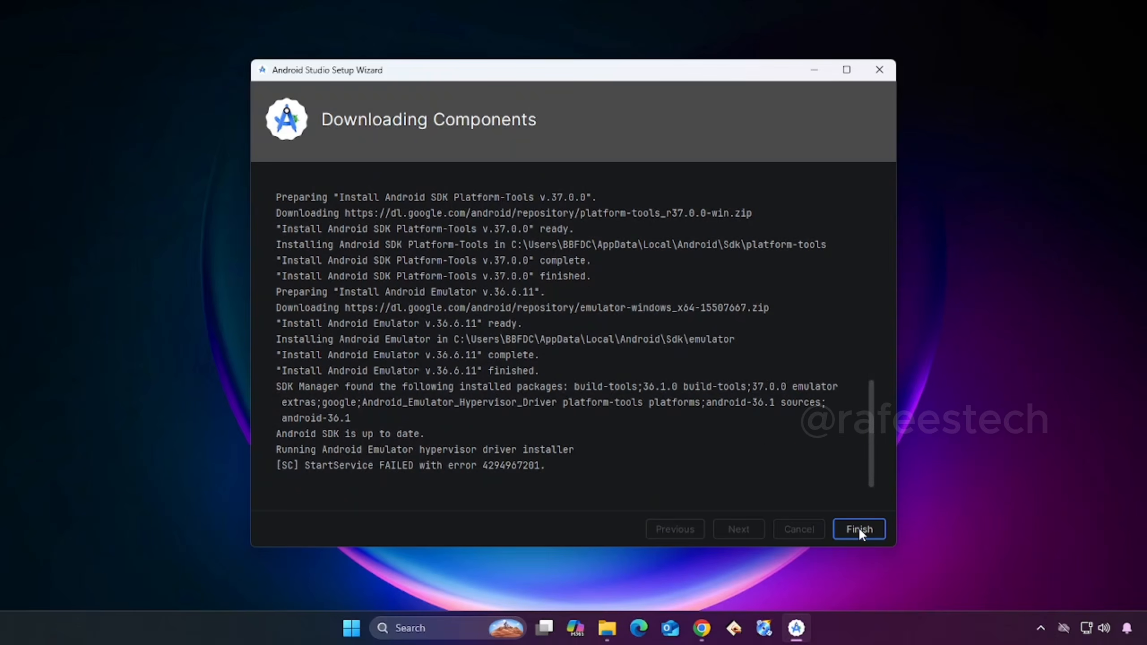
{"action": "left_click", "coordinate": [858, 527]}
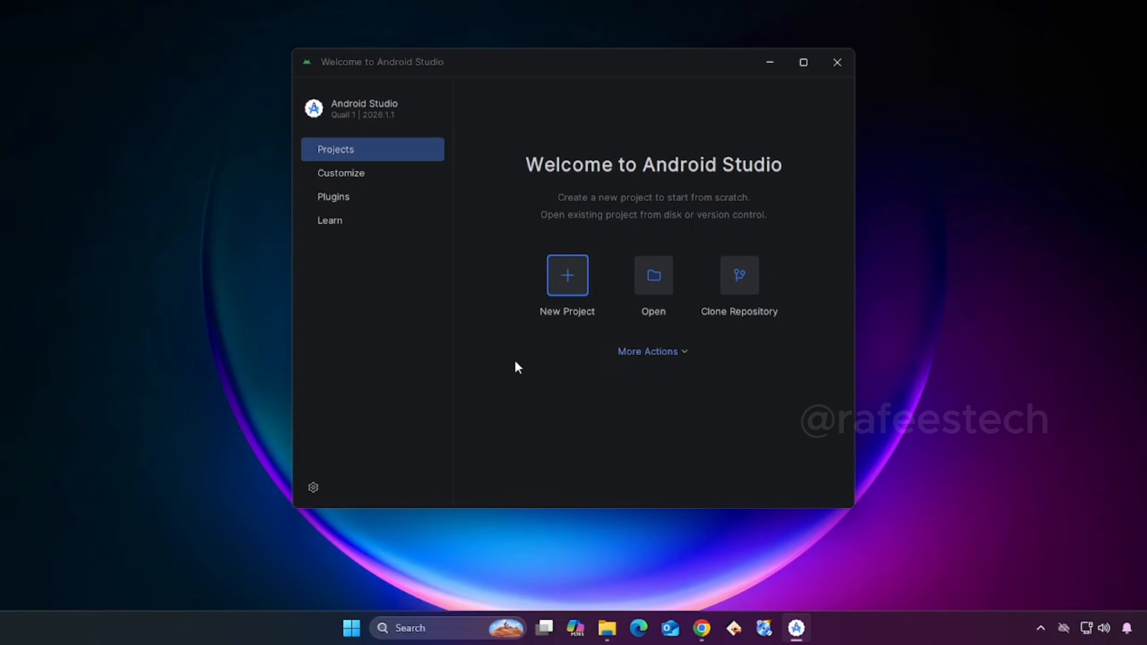
- Add a device in the Virtual Device Manager using the TV form factor and the Television (1080p) profile
{"action": "left_click", "coordinate": [672, 355]}
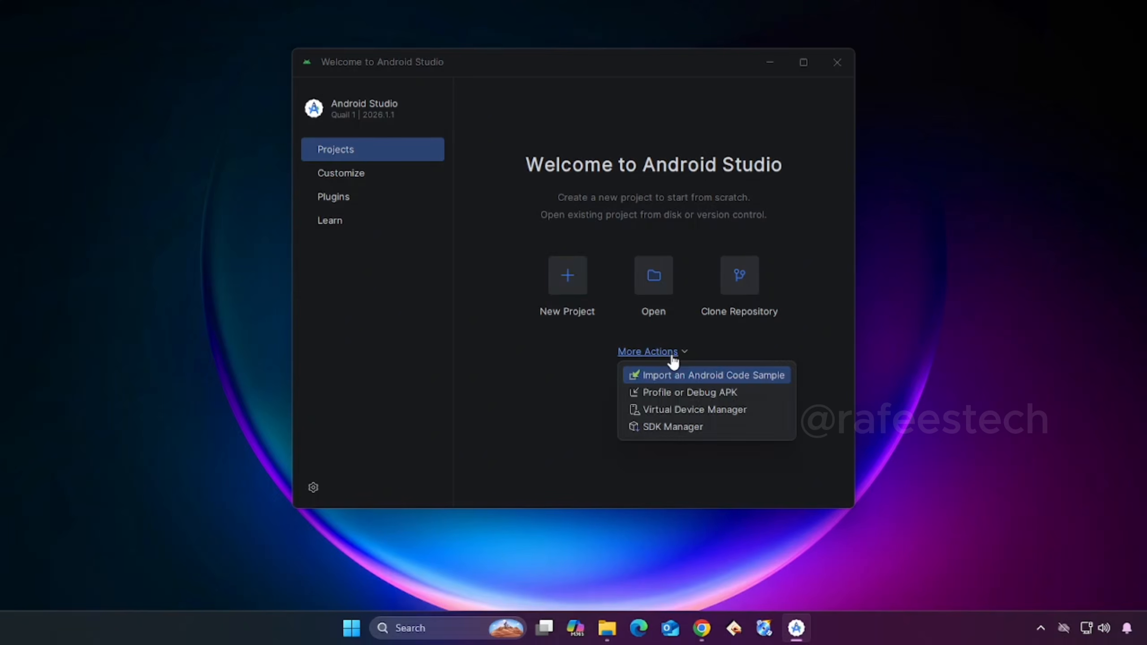
{"action": "left_click", "coordinate": [662, 411]}
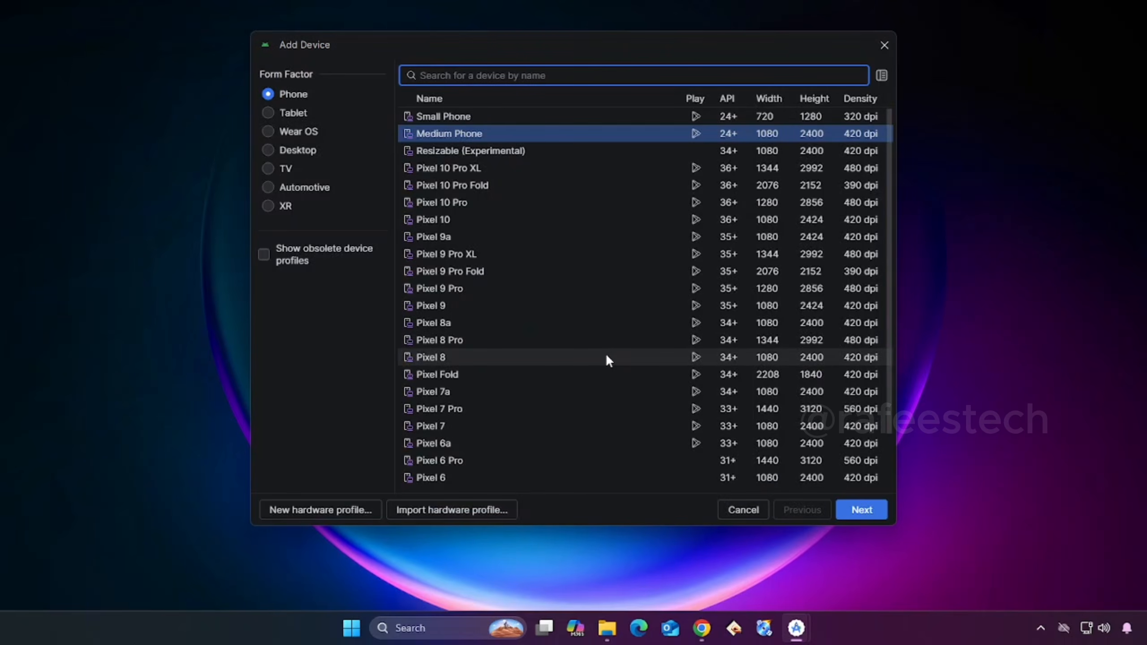
{"action": "left_click", "coordinate": [267, 169]}
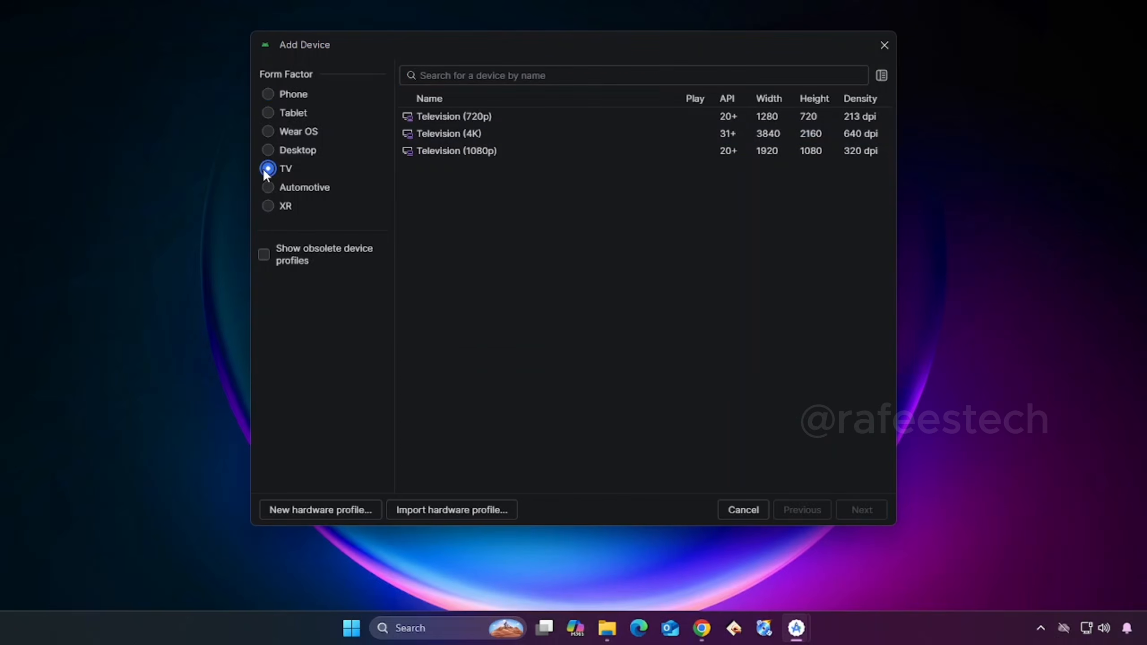
{"action": "left_click", "coordinate": [464, 158]}
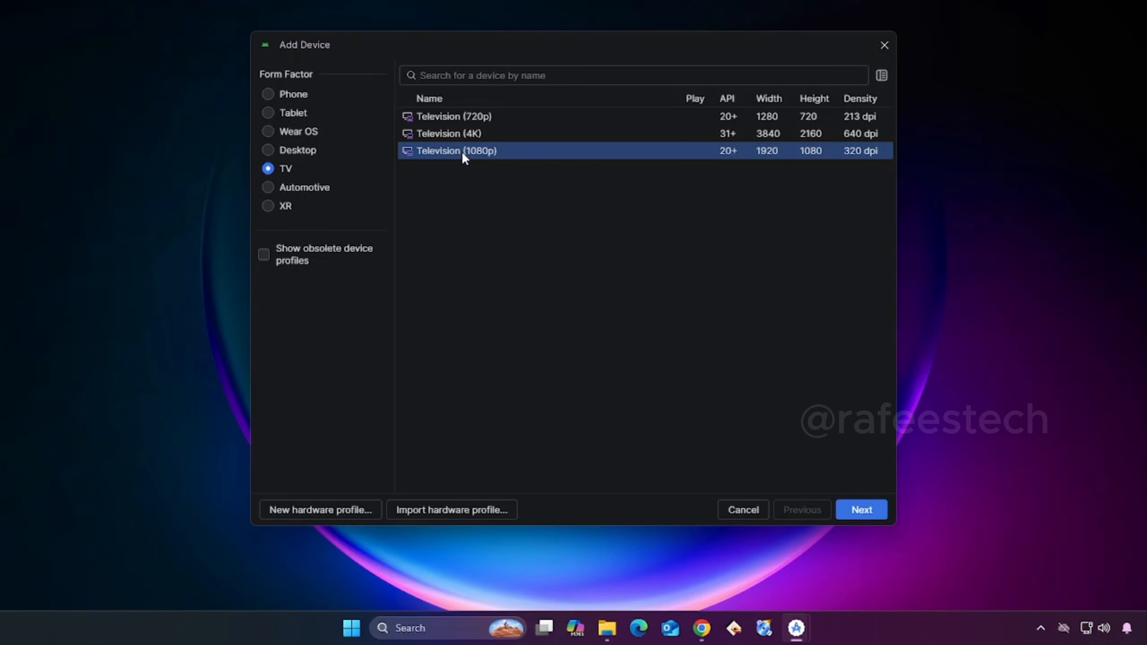
{"action": "left_click", "coordinate": [462, 135]}
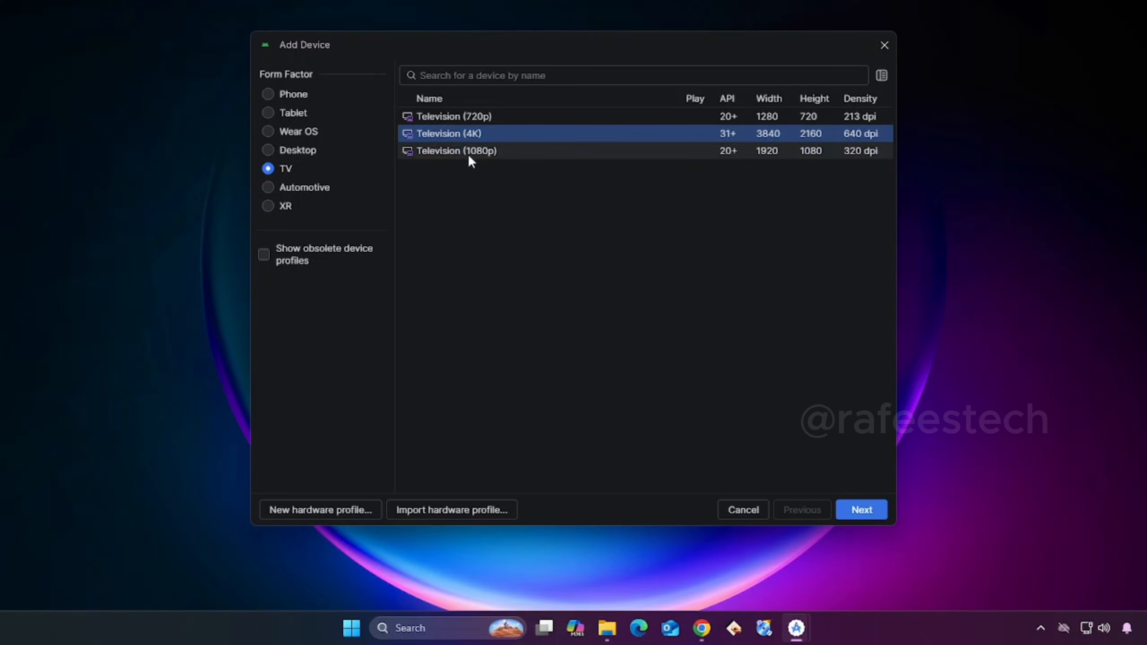
{"action": "left_click", "coordinate": [468, 157]}
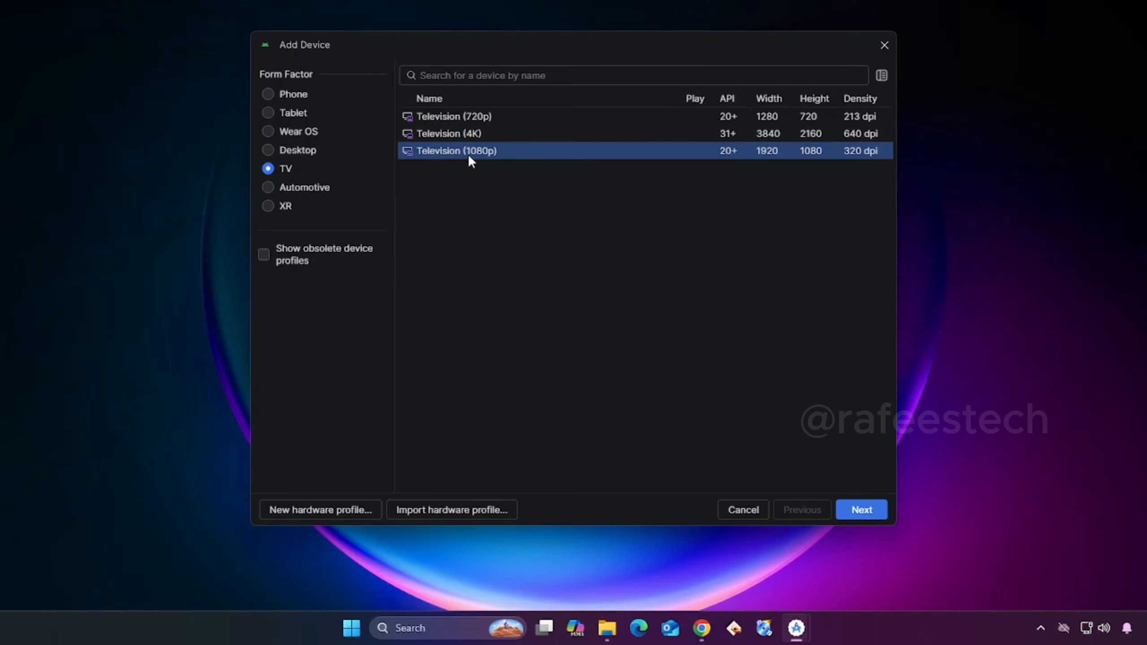
{"action": "left_click", "coordinate": [852, 511]}
- Name the virtual device AndroidTV
{"action": "triple_click", "coordinate": [263, 150]}
{"action": "type", "text": "Android"}
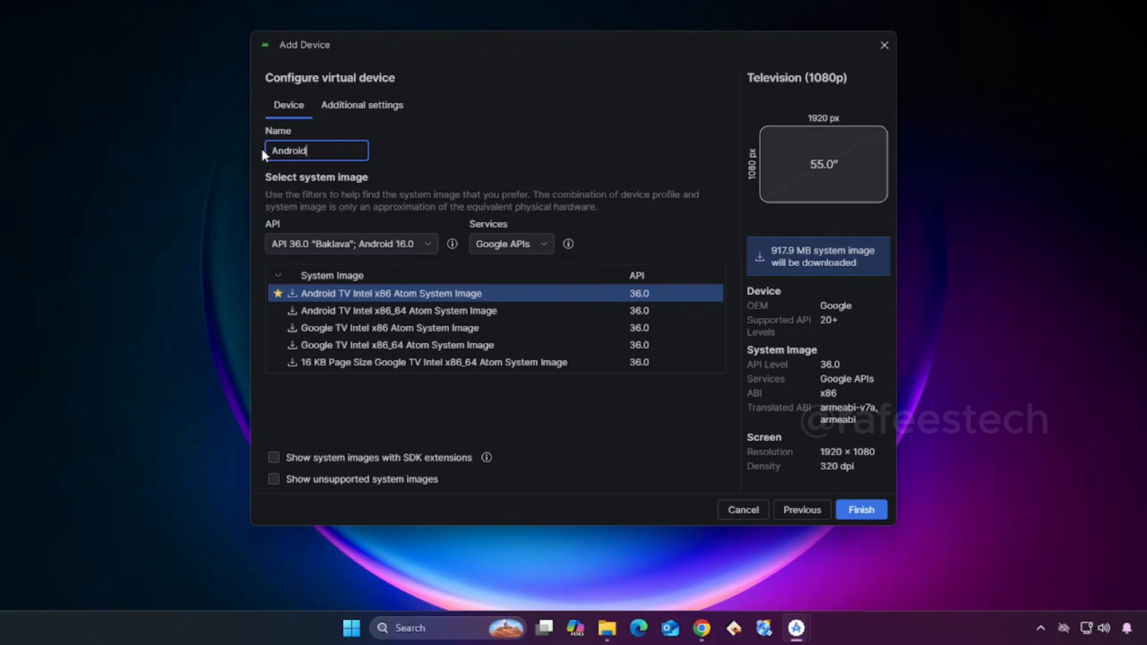
{"action": "type", "text": "TV"}
- Select API 36.0 "Baklava"; Android 16.0 and download the Android TV Intel x86_64 Atom System Image
{"action": "left_click", "coordinate": [419, 245]}
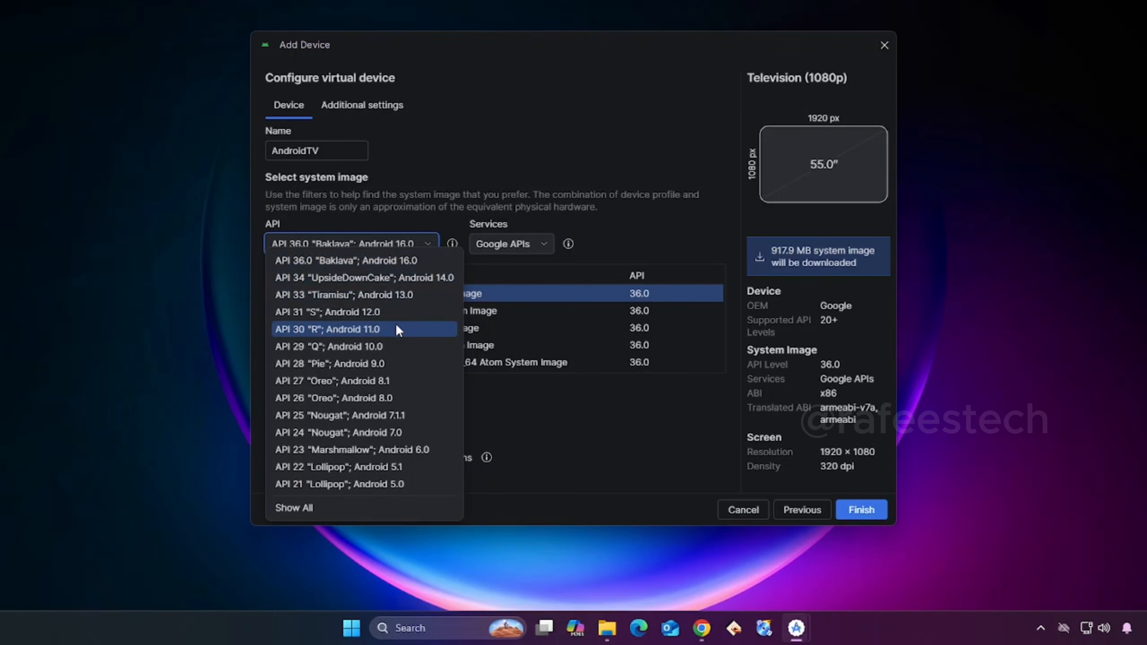
{"action": "left_click", "coordinate": [370, 260]}
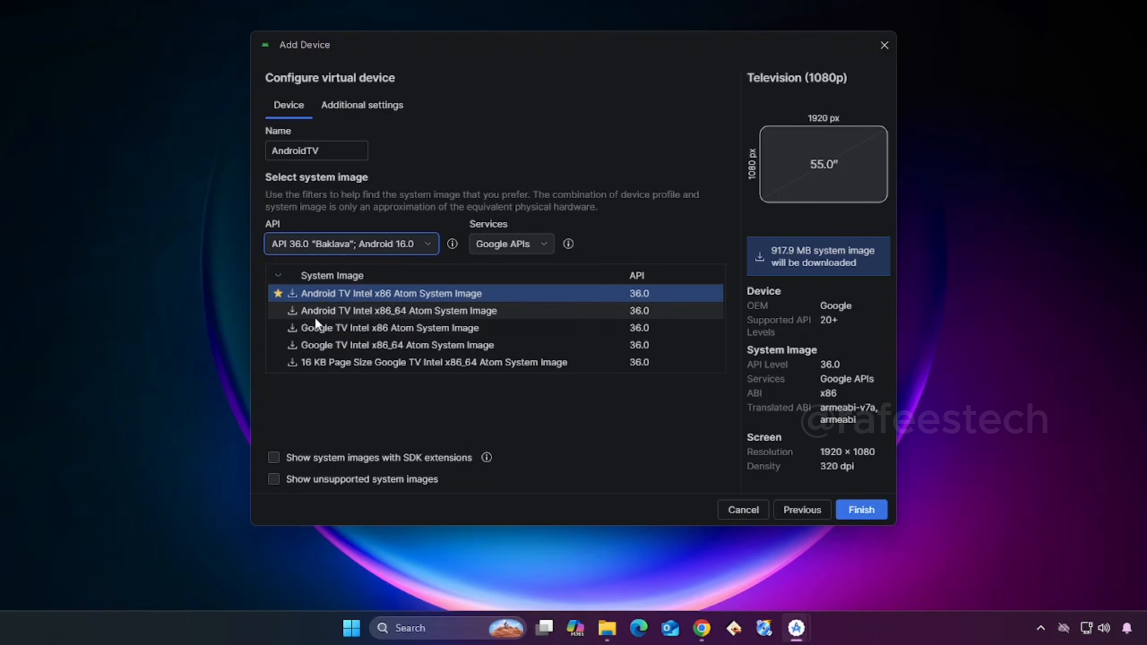
{"action": "left_click", "coordinate": [326, 311]}
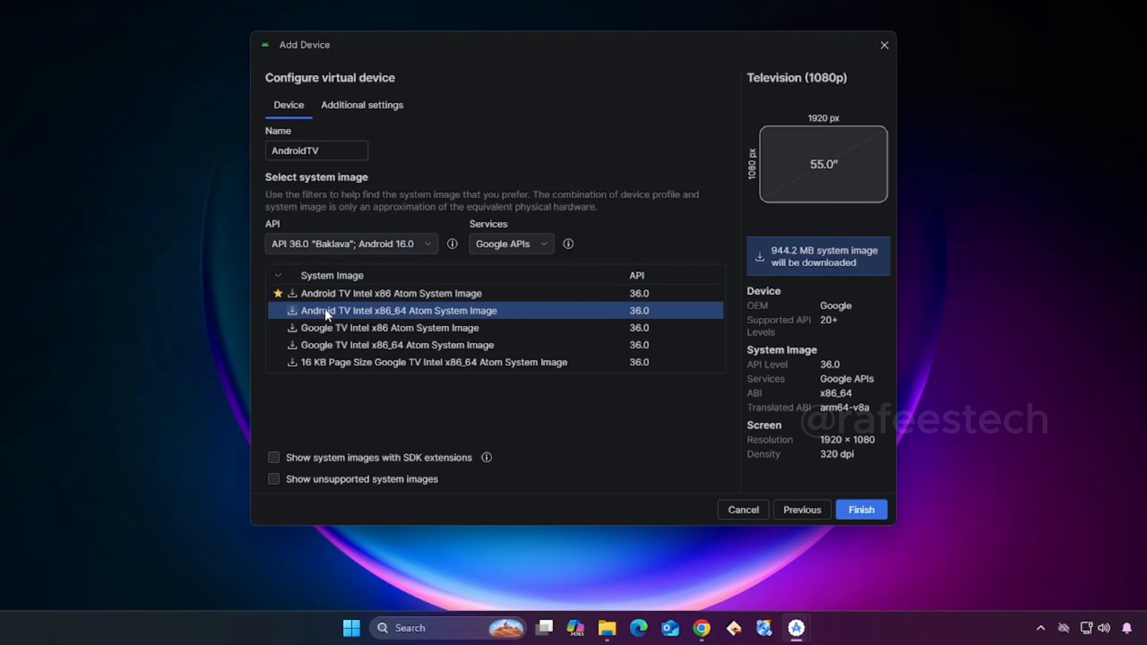
{"action": "left_click", "coordinate": [292, 311]}
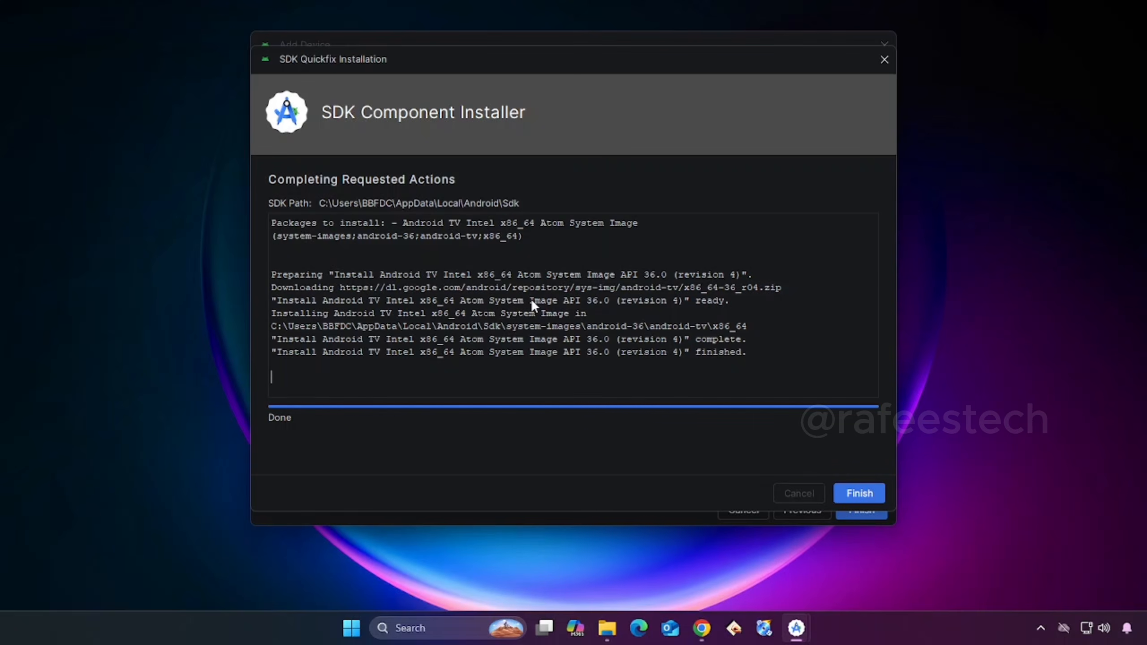
{"action": "left_click", "coordinate": [854, 495]}
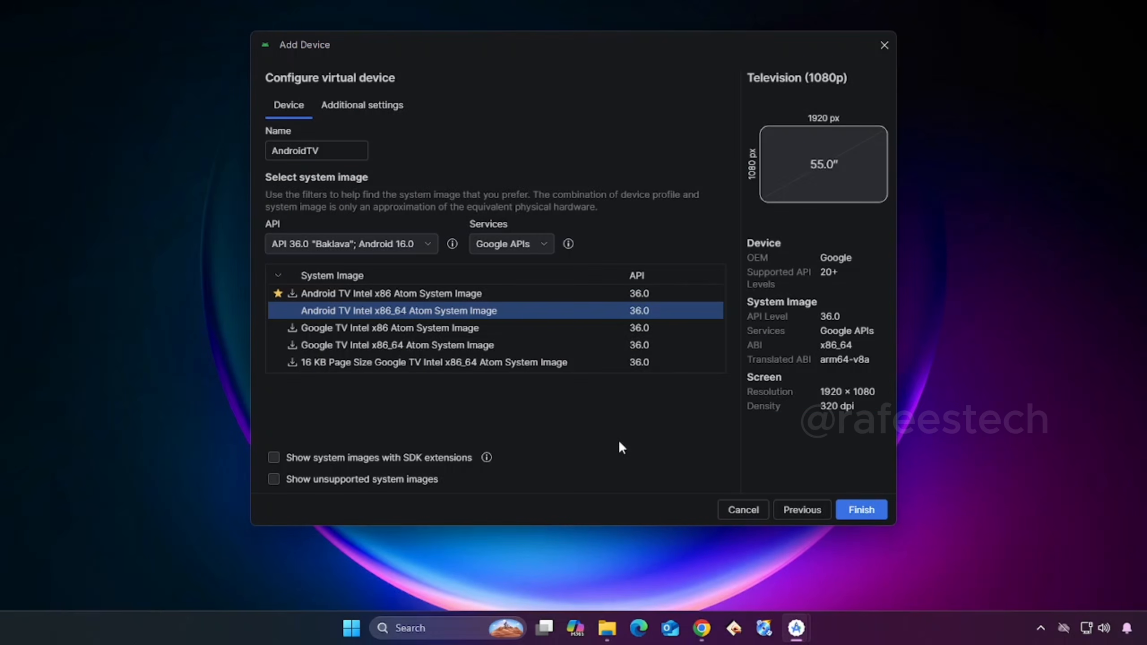
- Set the virtual device's default boot to Cold in its additional settings
{"action": "left_click", "coordinate": [339, 108]}
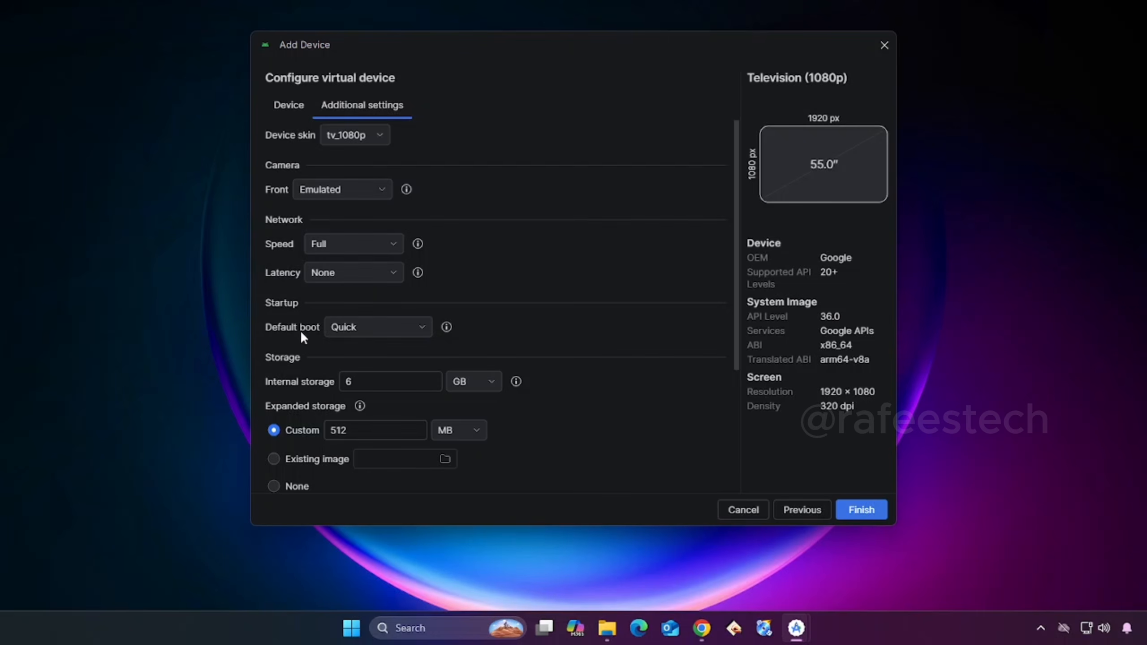
{"action": "left_click", "coordinate": [403, 332]}
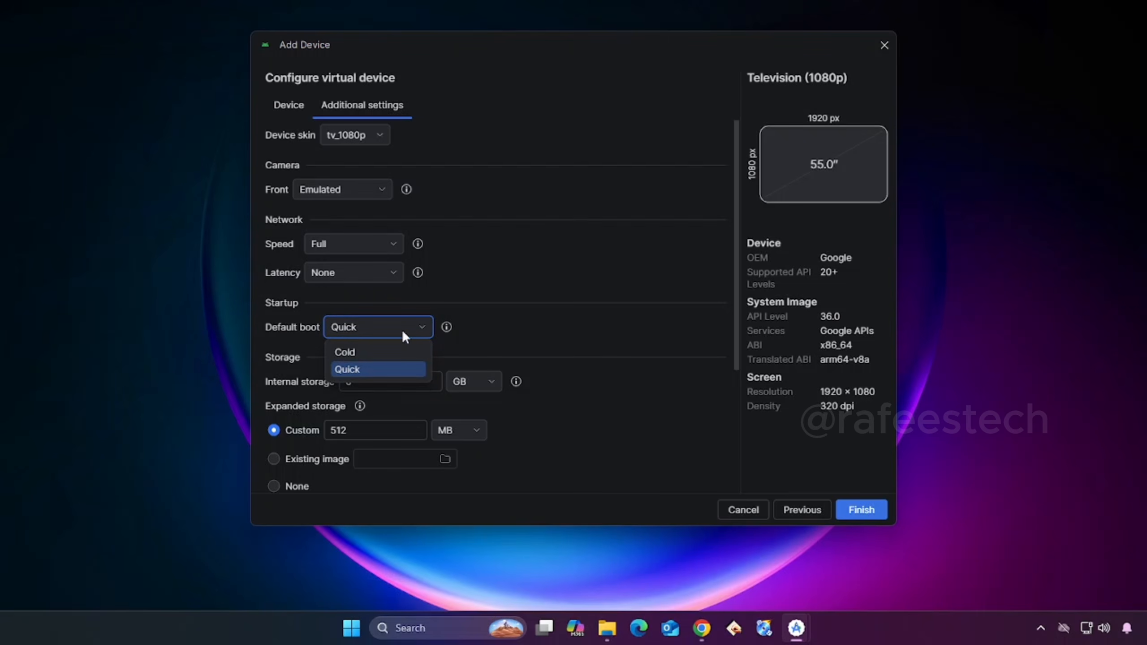
{"action": "left_click", "coordinate": [395, 348]}
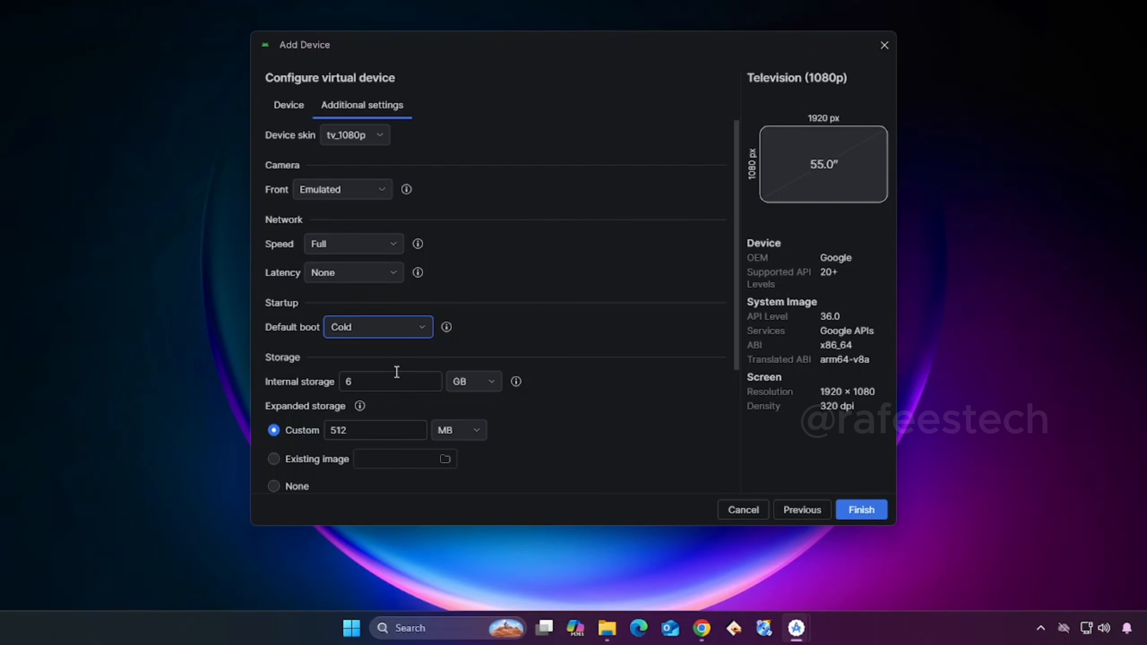
- Set the virtual device's internal storage to 16 GB and its CPU cores to 4
{"action": "left_click", "coordinate": [346, 381]}
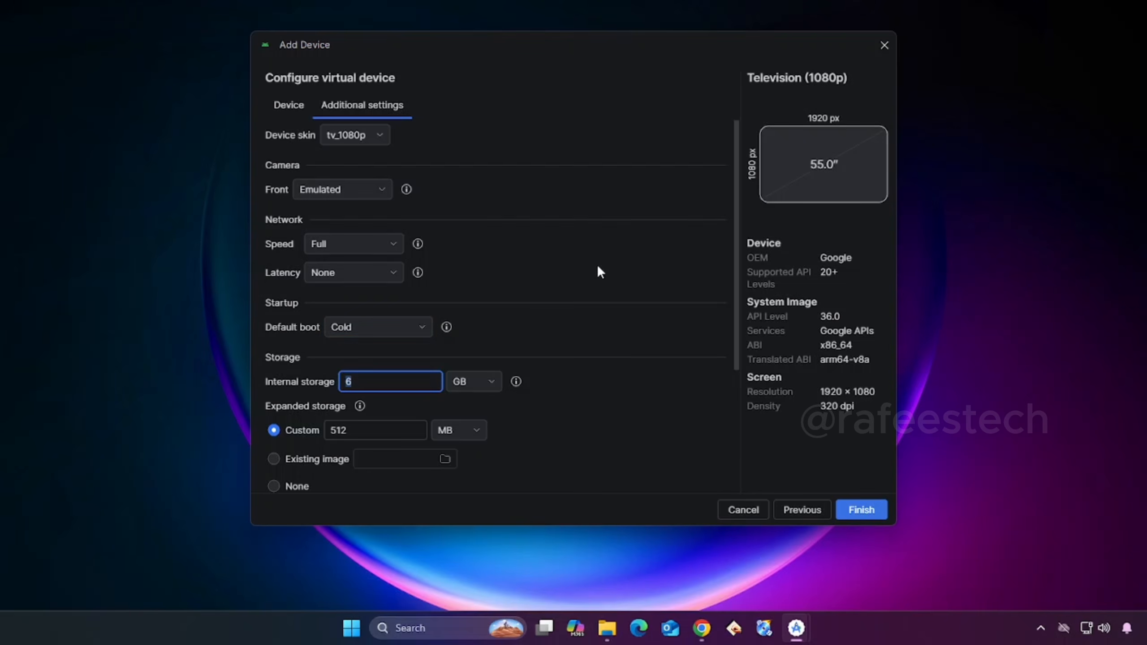
{"action": "key", "text": "BackSpace"}
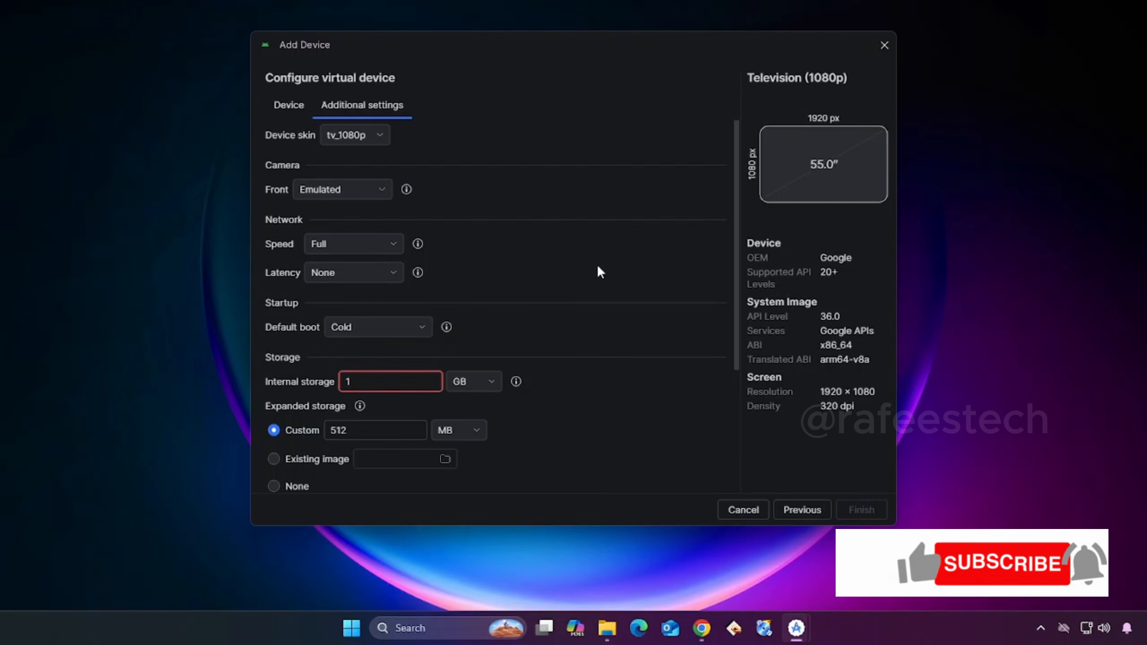
{"action": "type", "text": "16"}
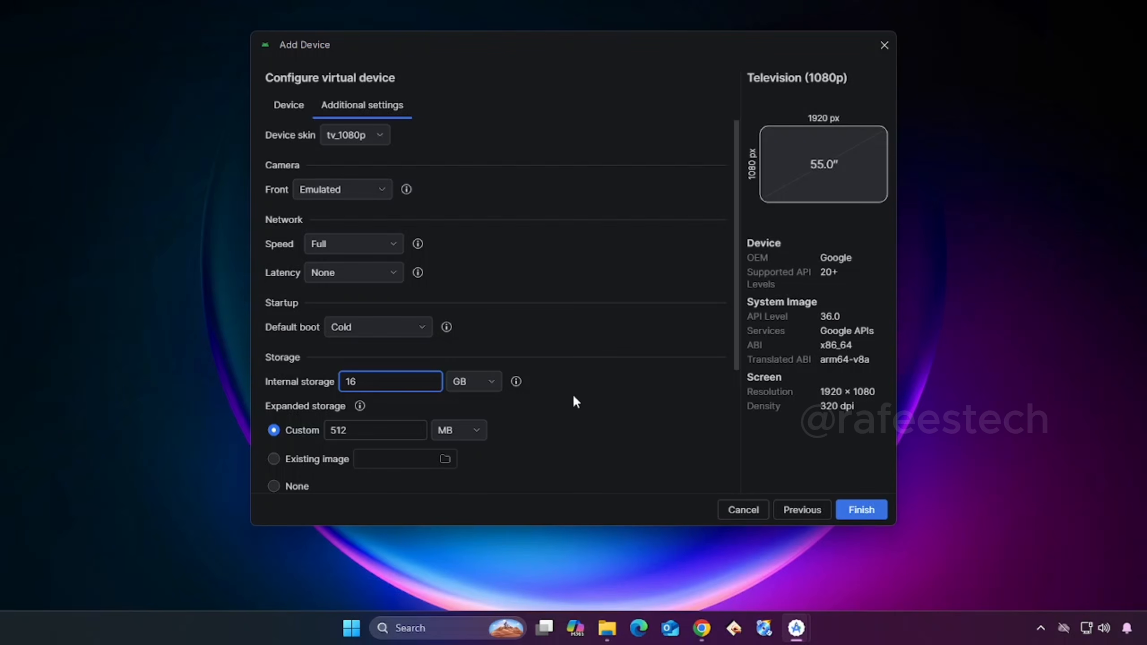
{"action": "left_click_drag", "start_coordinate": [735, 328], "coordinate": [706, 463]}
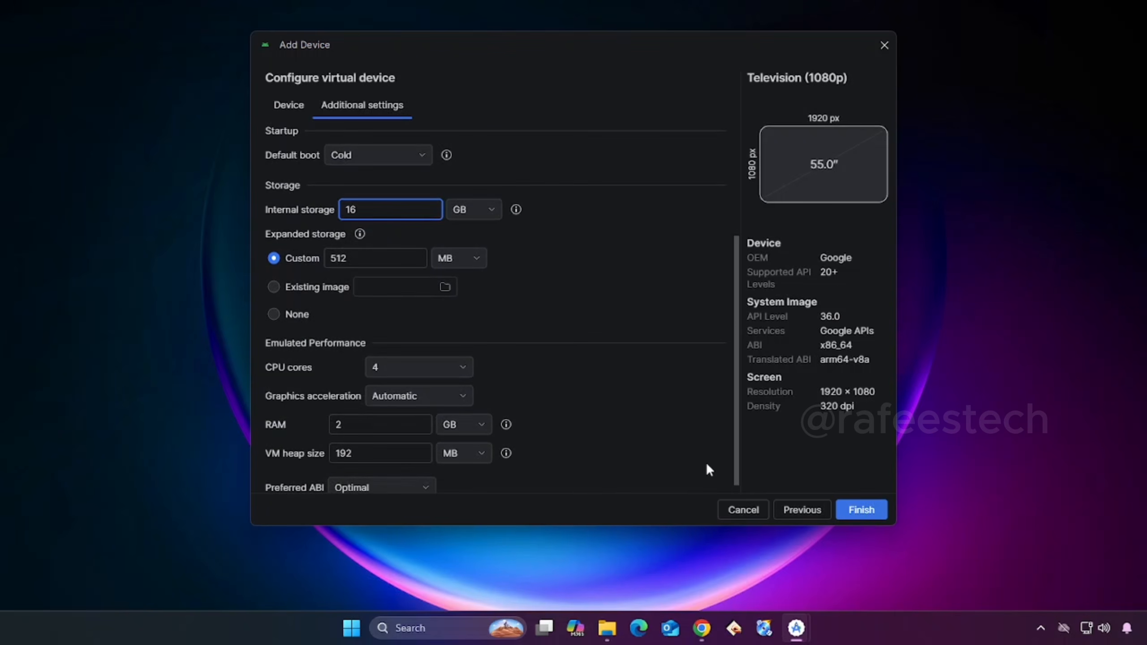
{"action": "left_click", "coordinate": [429, 370]}
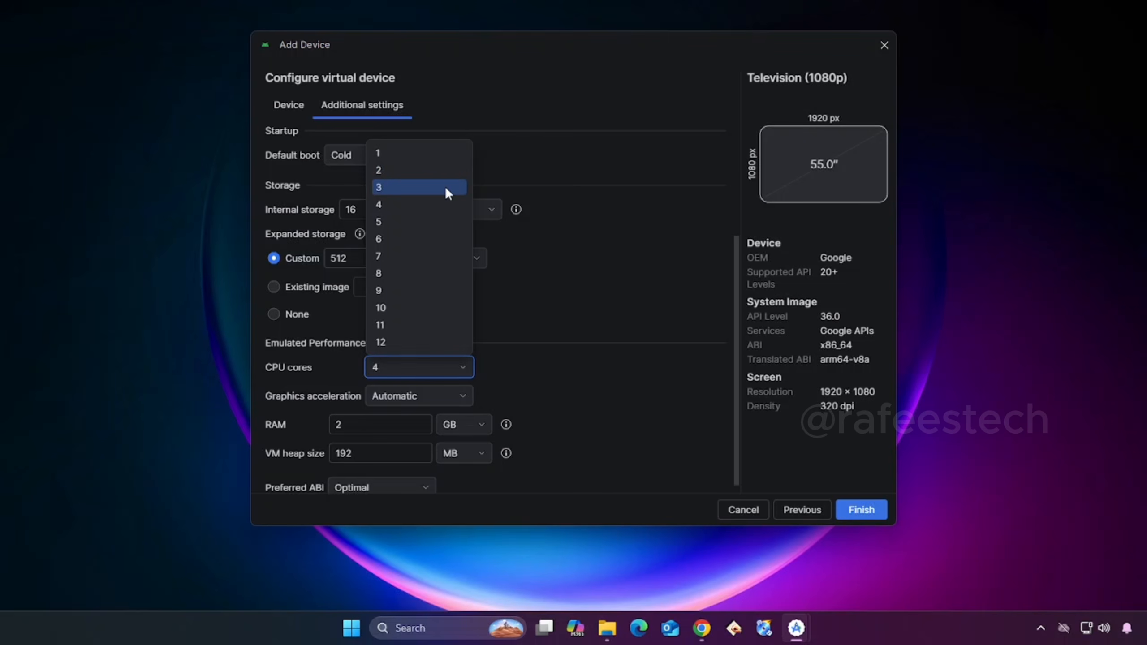
{"action": "left_click", "coordinate": [443, 202]}
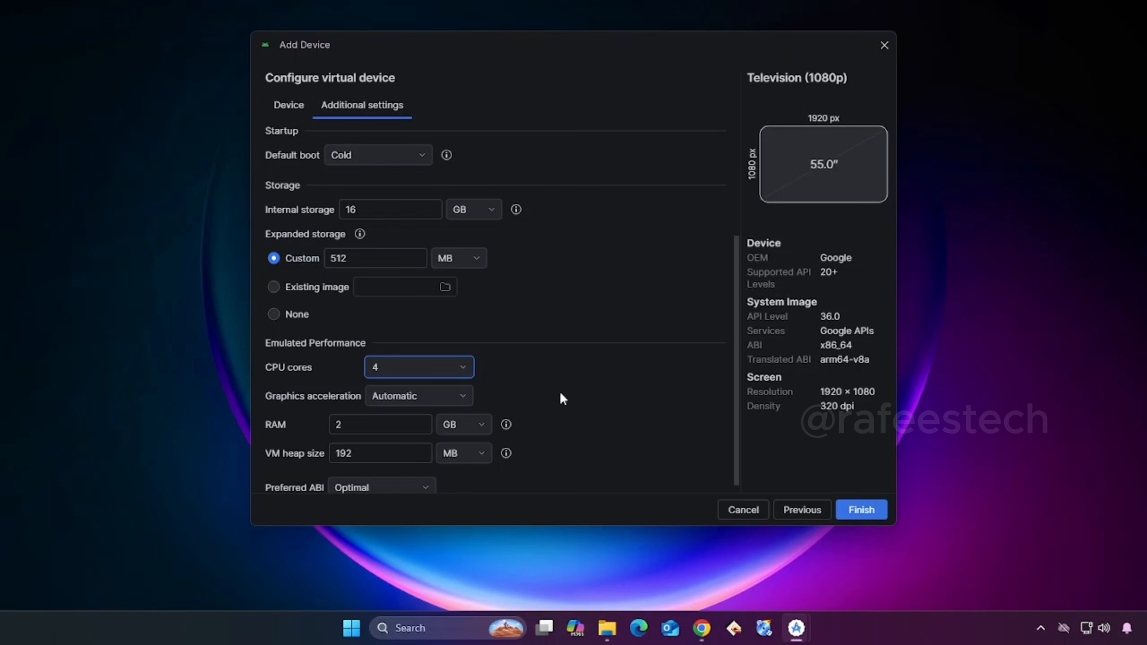
- Set the virtual device's RAM to 4 GB and finish creating the device
{"action": "double_click", "coordinate": [369, 428]}
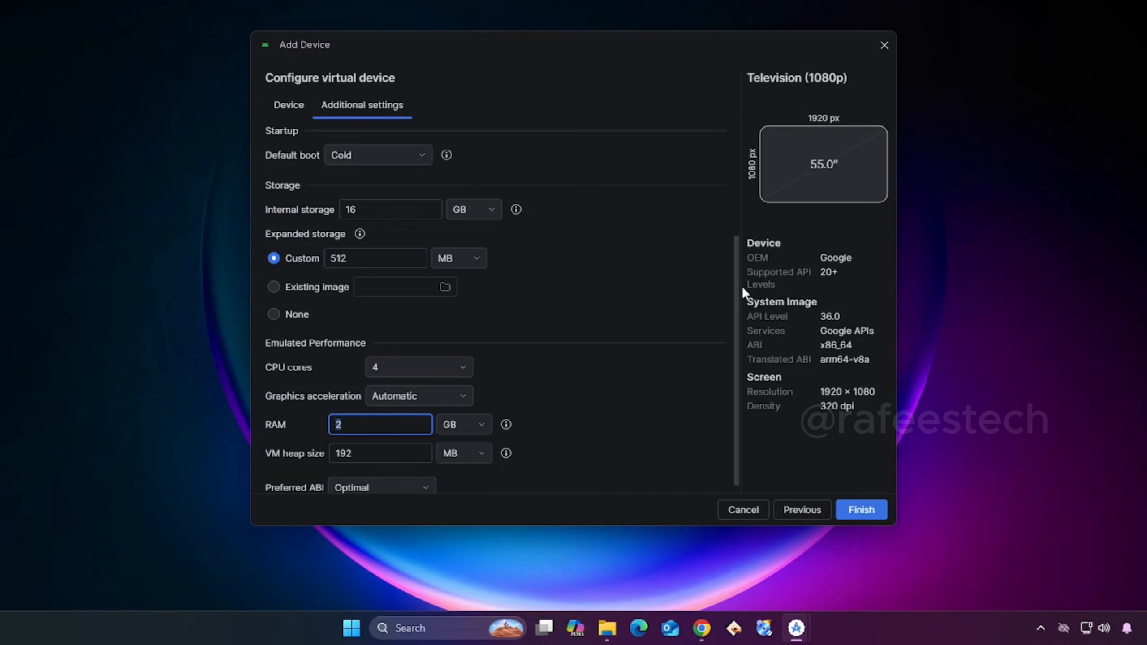
{"action": "type", "text": "3"}
{"action": "type", "text": "4"}
{"action": "left_click", "coordinate": [862, 511]}
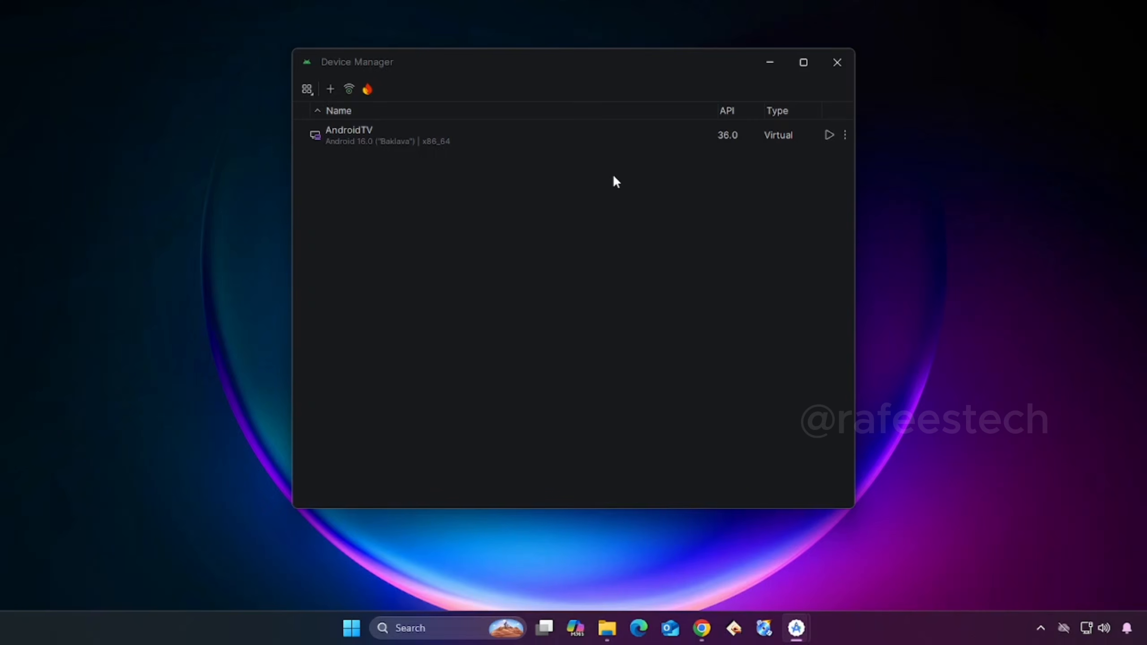
- Launch the AndroidTV virtual device and resize its emulator window
{"action": "left_click", "coordinate": [829, 135]}
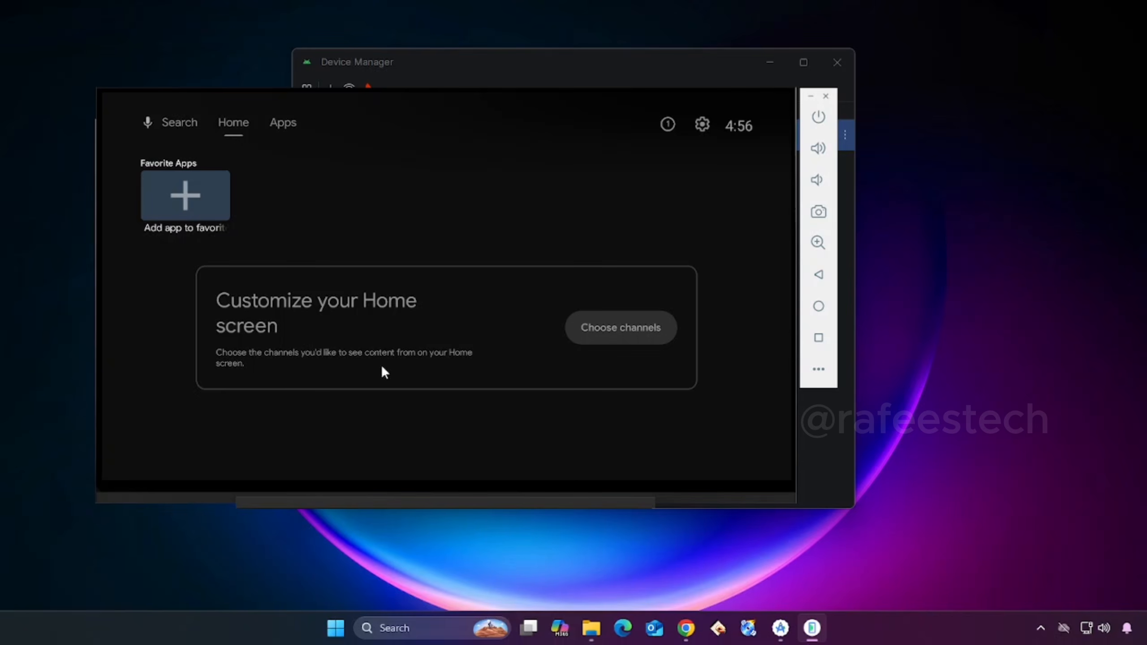
{"action": "left_click_drag", "start_coordinate": [97, 498], "coordinate": [182, 519]}
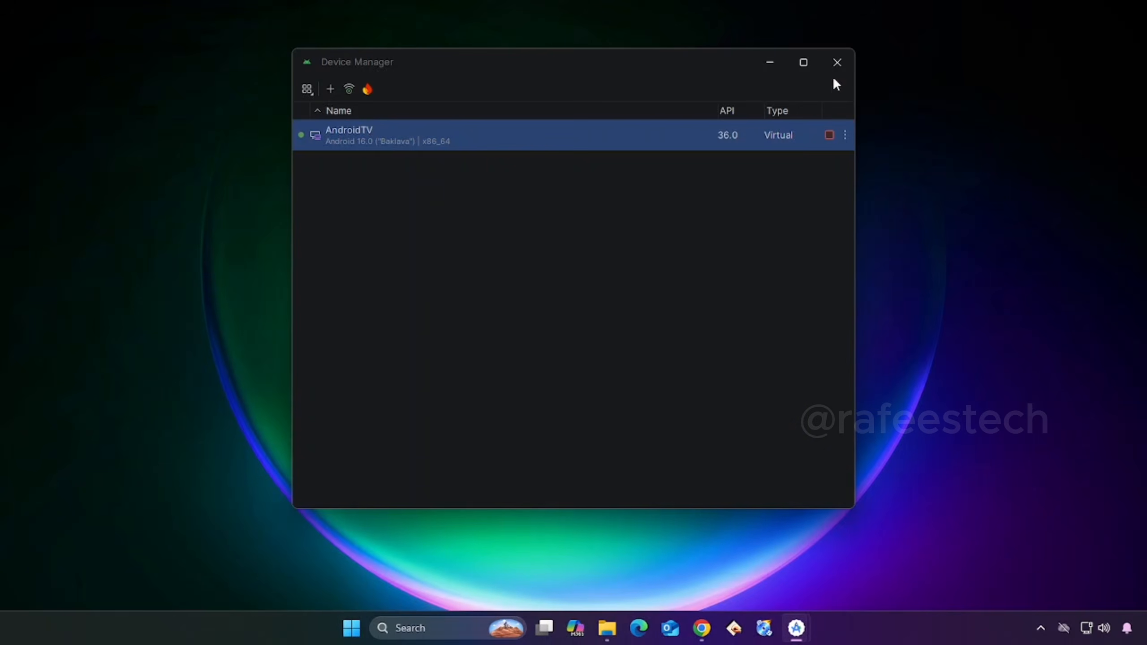
{"action": "left_click", "coordinate": [1040, 628]}
{"action": "left_click", "coordinate": [918, 576]}
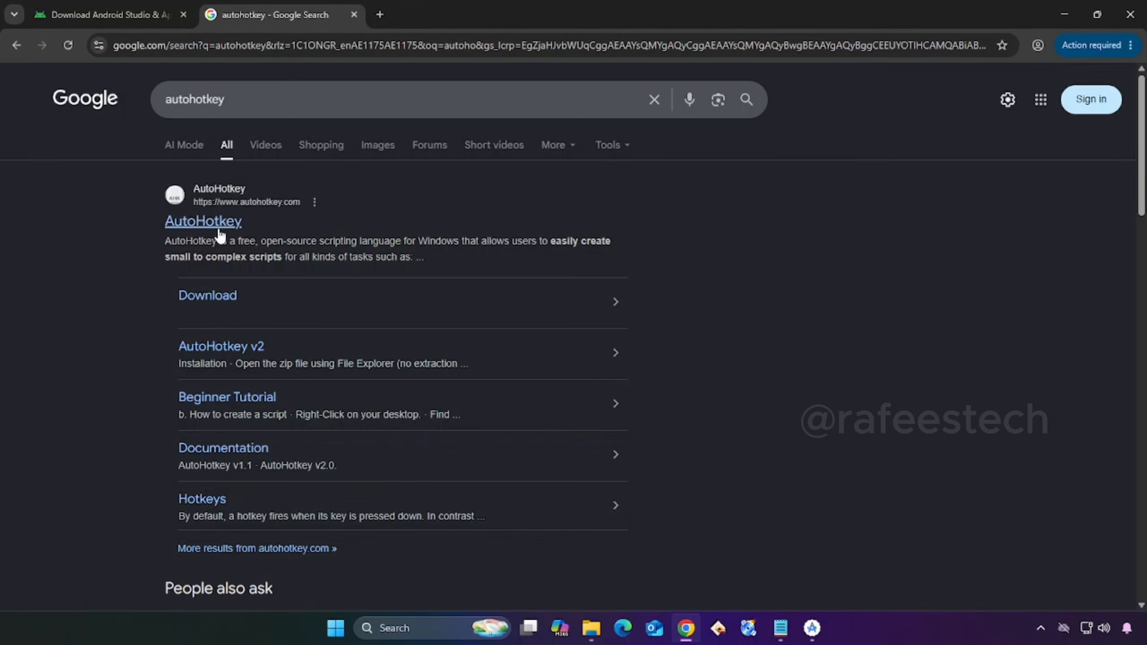
- Switch to the browser with the AutoHotkey site and run the downloaded AutoHotkey installer
{"action": "left_click", "coordinate": [219, 228]}
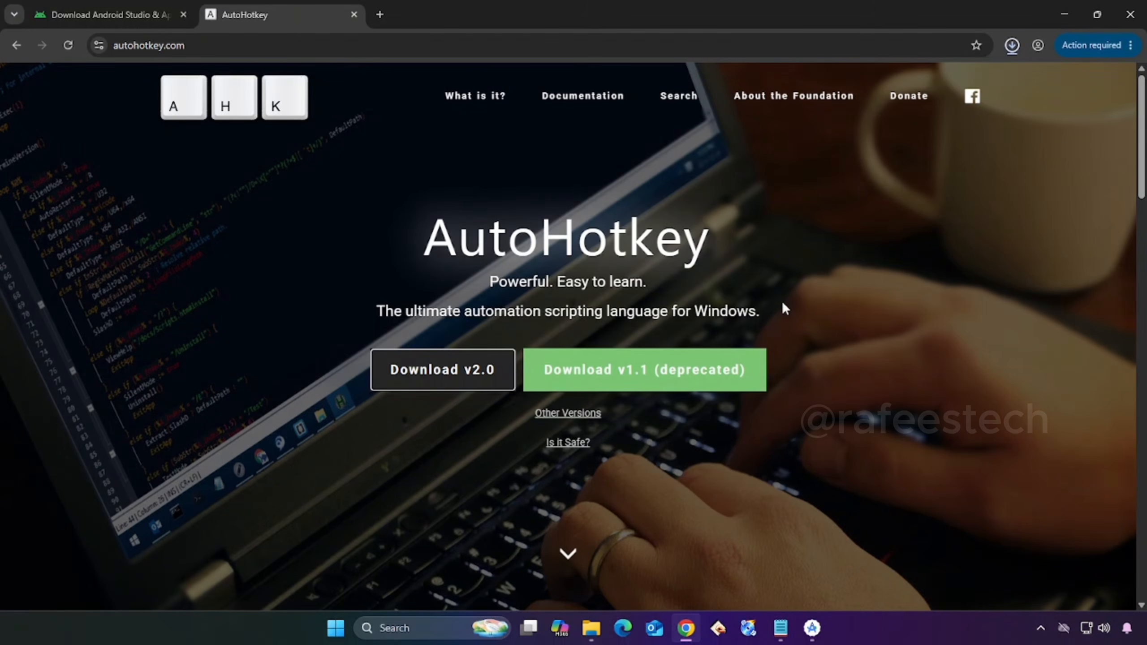
{"action": "left_click", "coordinate": [1012, 46]}
{"action": "left_click", "coordinate": [1016, 50]}
{"action": "left_click", "coordinate": [1013, 46]}
{"action": "left_click", "coordinate": [995, 108]}
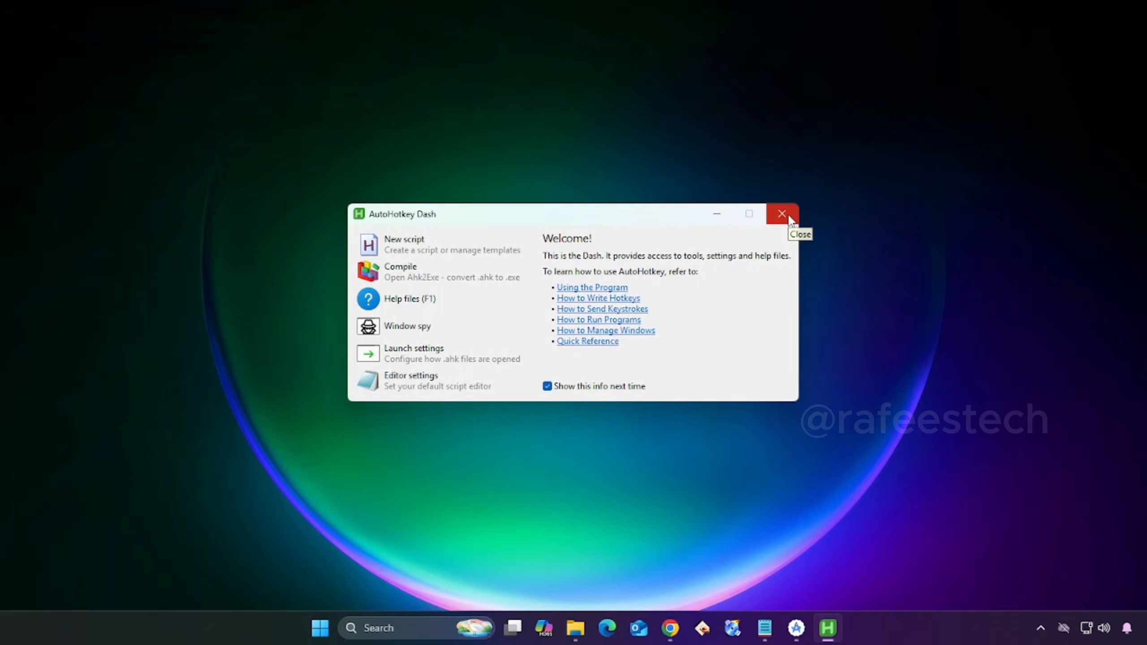
{"action": "left_click", "coordinate": [786, 212]}
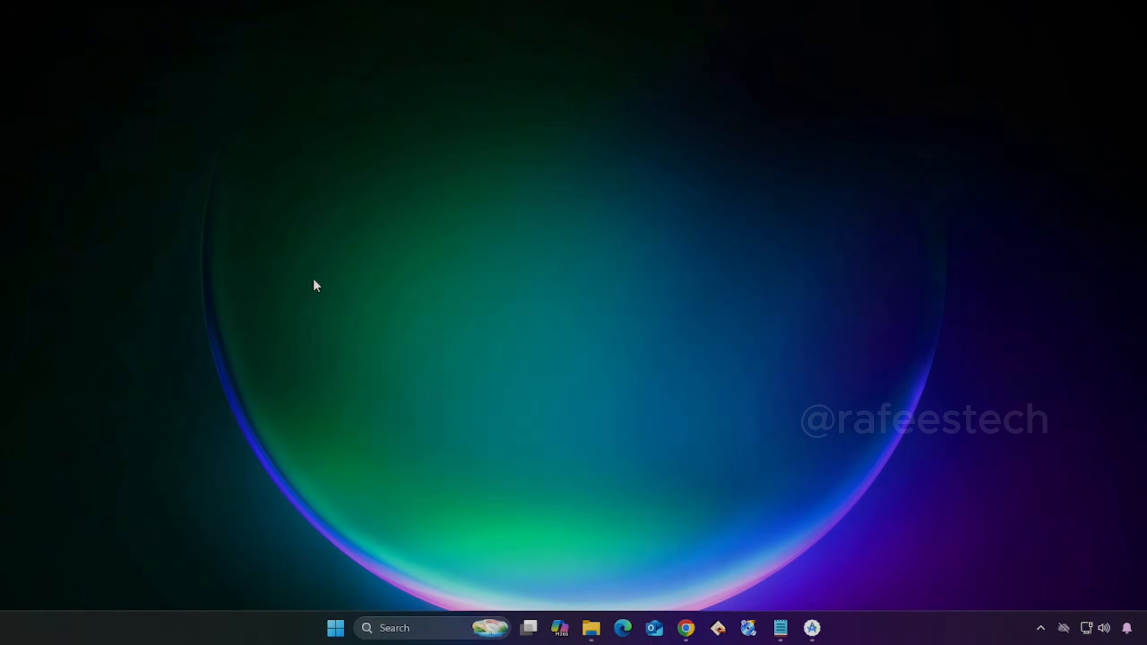
- Create a new empty AutoHotkey script named AndroidTV on the desktop
{"action": "right_click", "coordinate": [289, 260]}
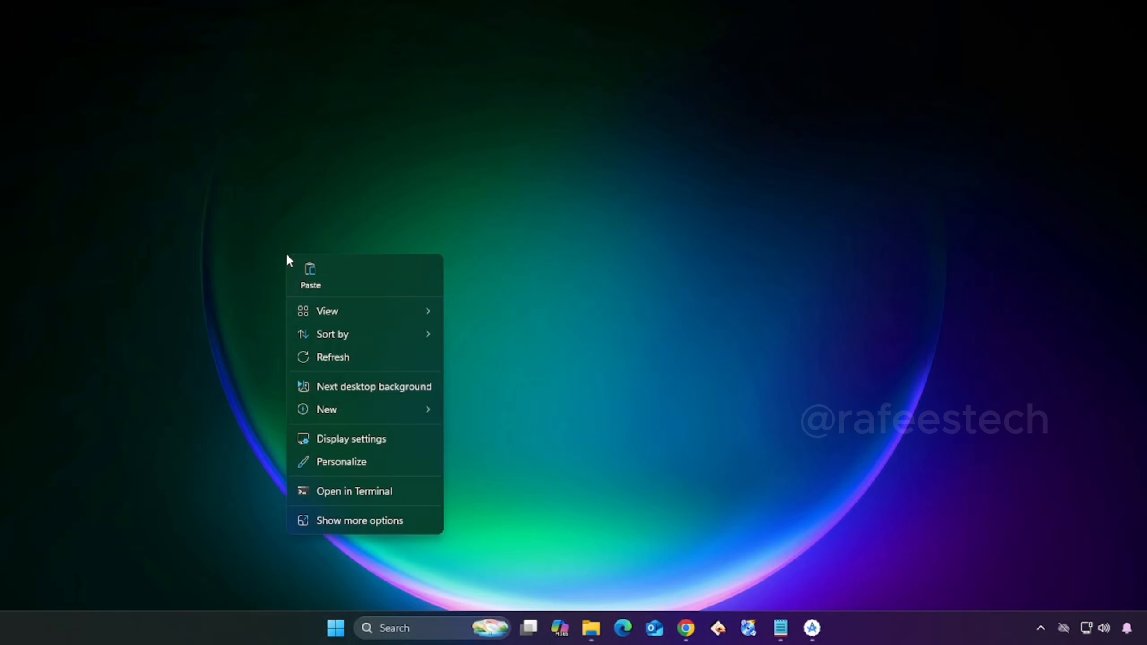
{"action": "mouse_move", "coordinate": [340, 405]}
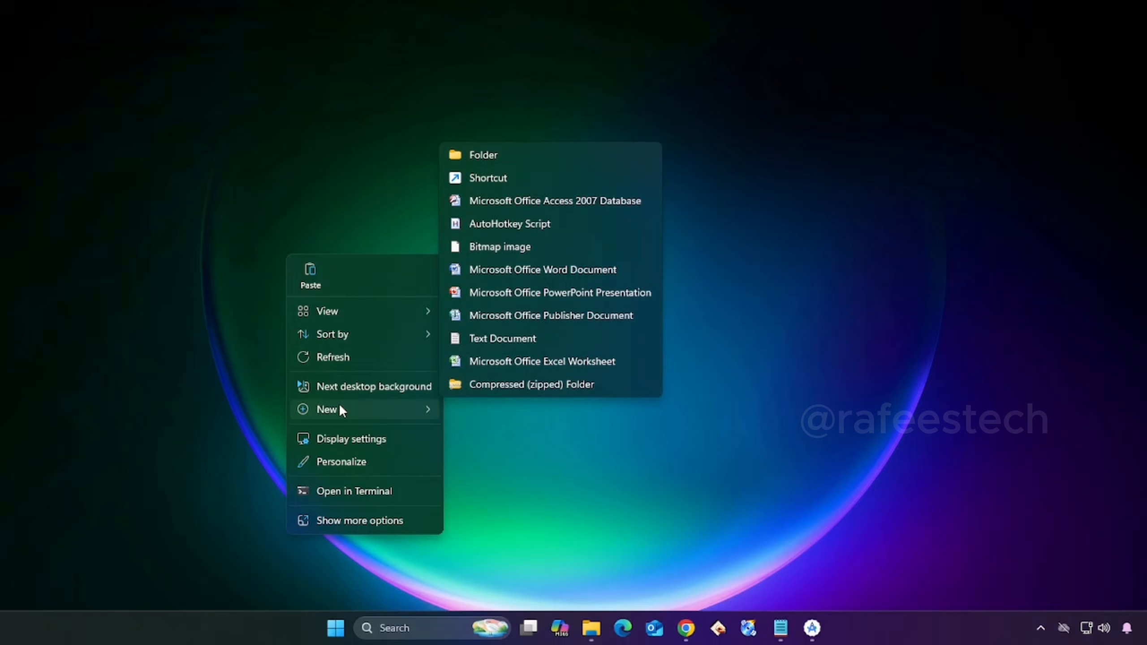
{"action": "left_click", "coordinate": [548, 226]}
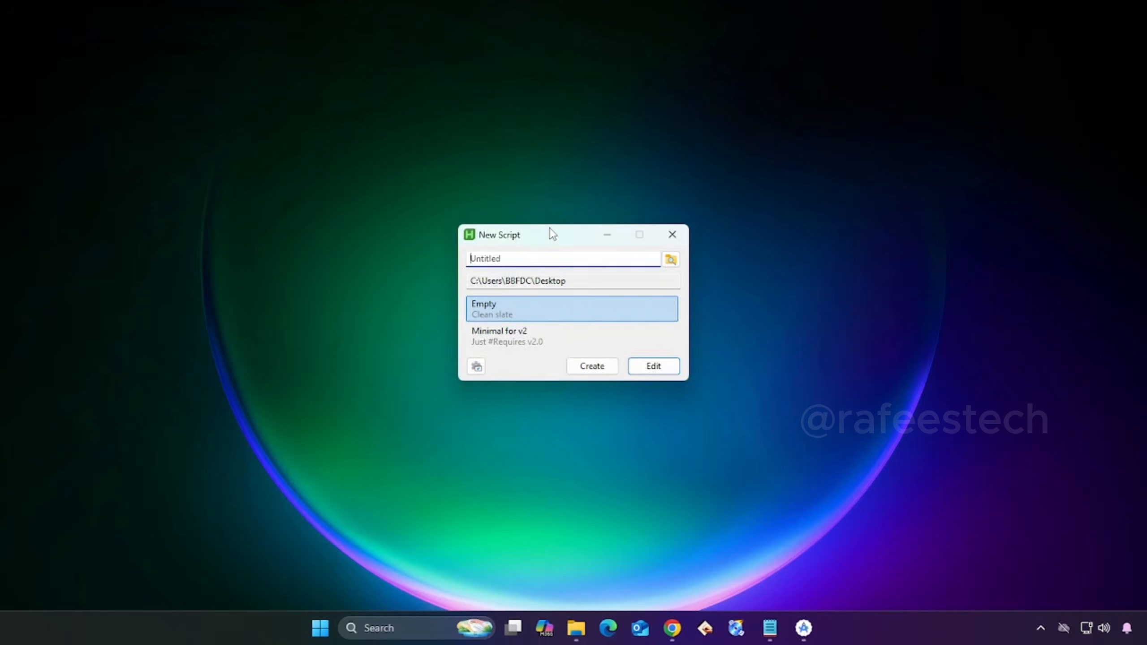
{"action": "type", "text": "AndroidTV"}
{"action": "left_click", "coordinate": [592, 367]}
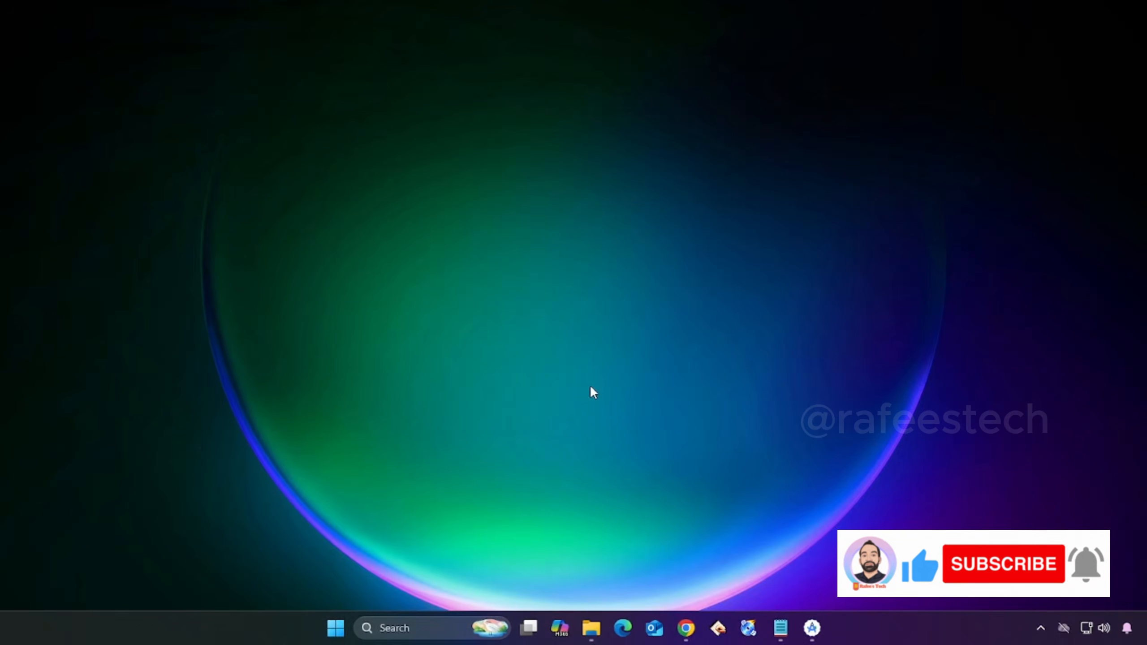
- Move the AndroidTV script icon away from the desktop corner, open the script in Notepad and bring up Script.txt beside the icon
{"action": "left_click_drag", "start_coordinate": [36, 32], "coordinate": [144, 327]}
{"action": "right_click", "coordinate": [144, 327]}
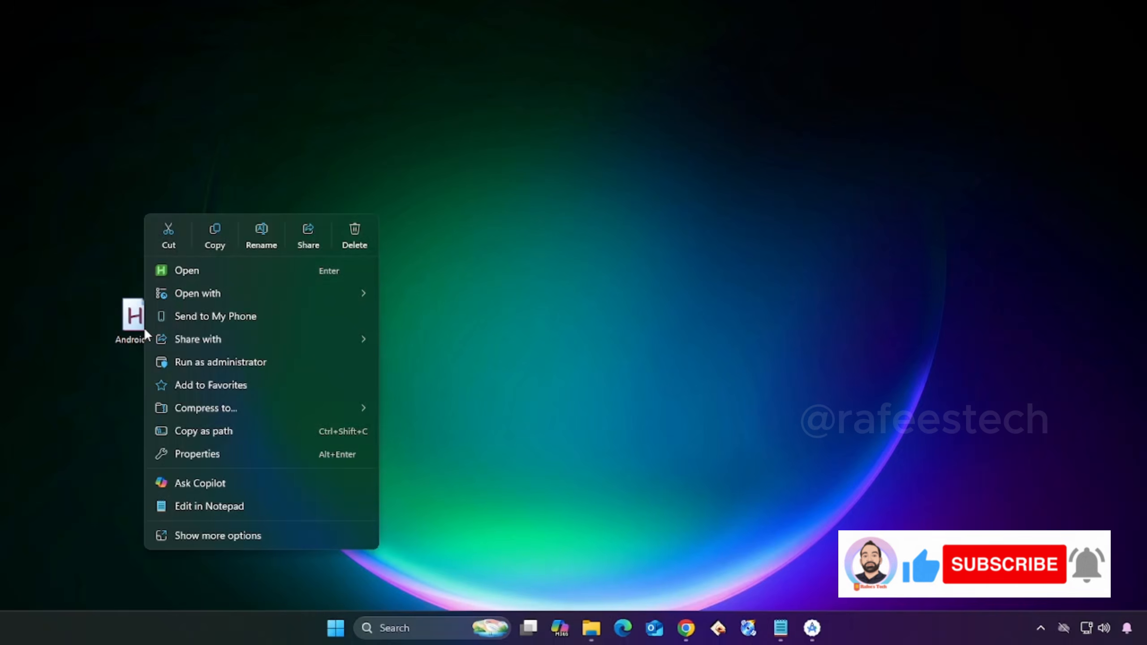
{"action": "left_click", "coordinate": [206, 507]}
{"action": "left_click", "coordinate": [136, 57]}
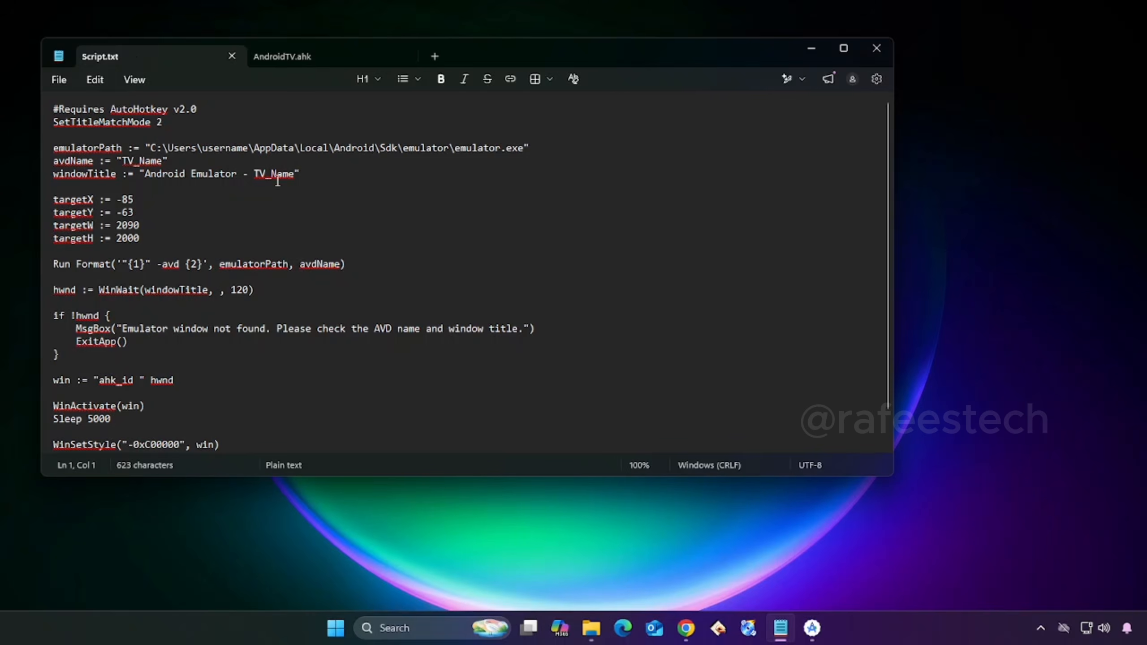
{"action": "left_click_drag", "start_coordinate": [480, 49], "coordinate": [625, 68]}
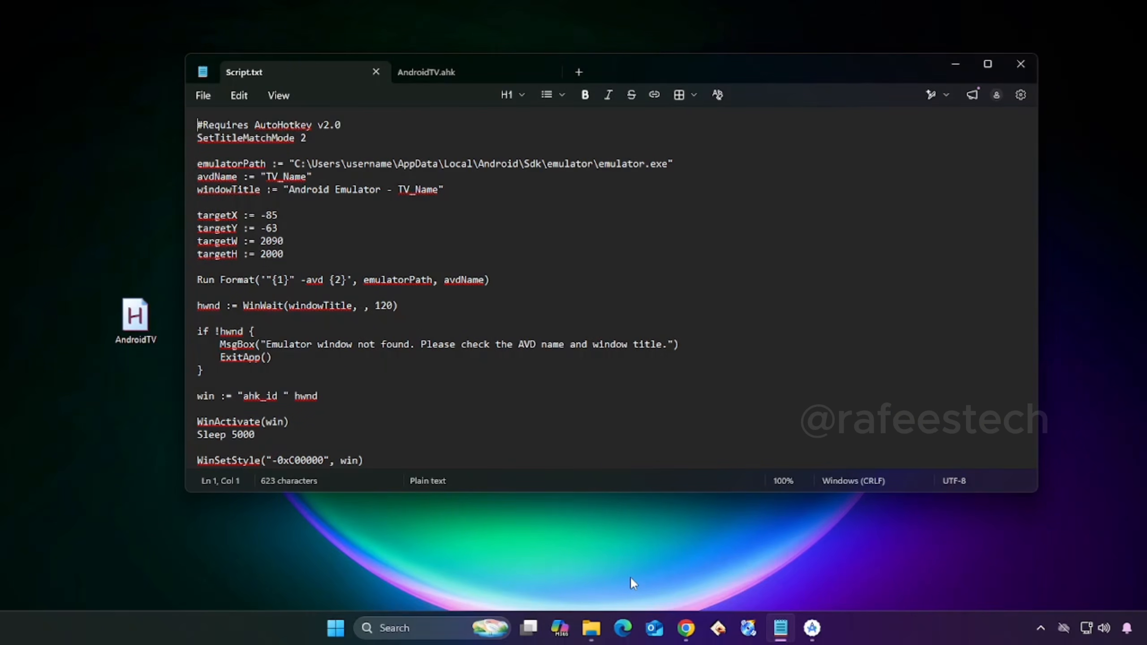
- Look up the user folder in C:\Users and replace username in the emulatorPath line of Script.txt with BBFDC
{"action": "mouse_move", "coordinate": [590, 627]}
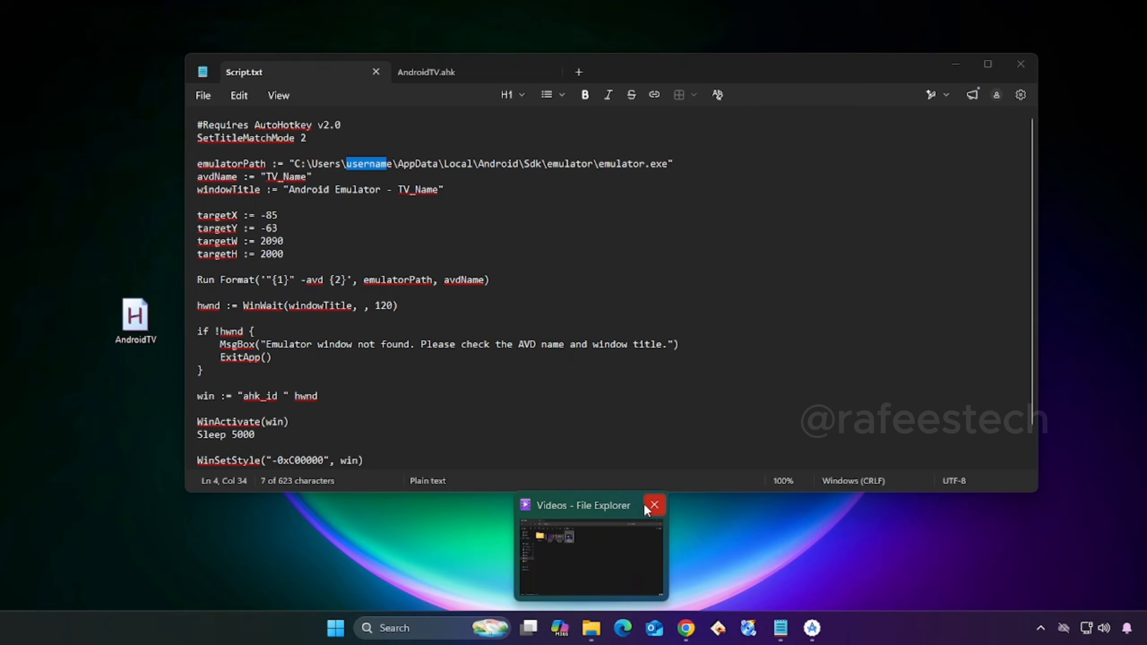
{"action": "left_click", "coordinate": [613, 539]}
{"action": "left_click", "coordinate": [71, 381]}
{"action": "double_click", "coordinate": [219, 138]}
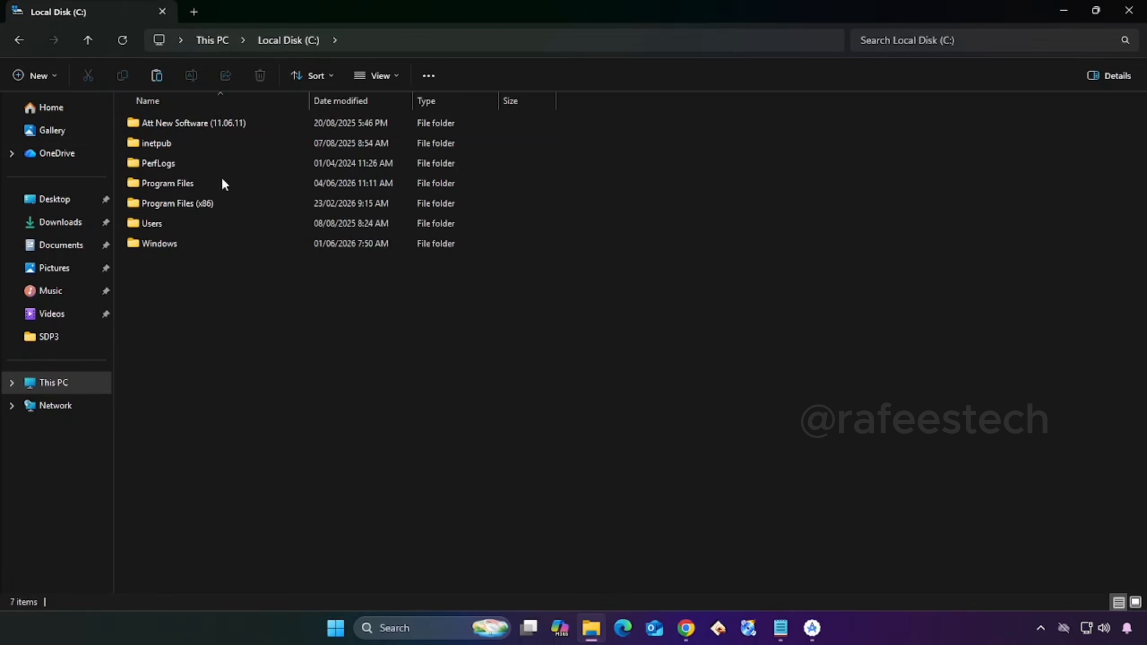
{"action": "double_click", "coordinate": [217, 226]}
{"action": "left_click", "coordinate": [200, 166]}
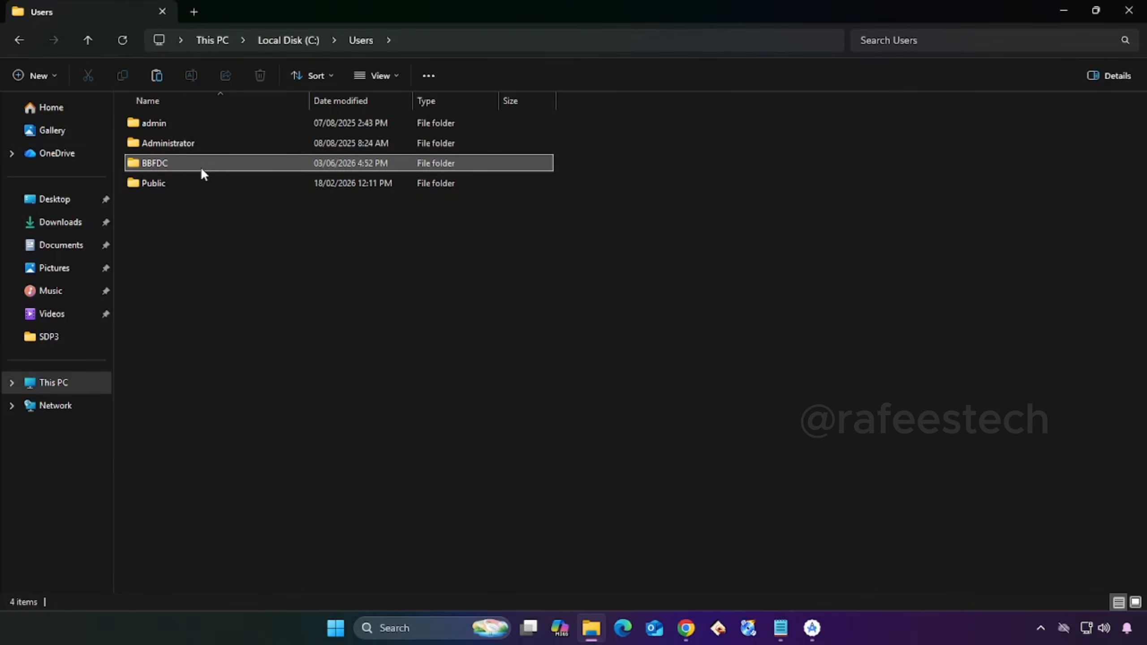
{"action": "left_click", "coordinate": [1063, 10]}
{"action": "key", "text": "BackSpace"}
{"action": "type", "text": "BBFDC"}
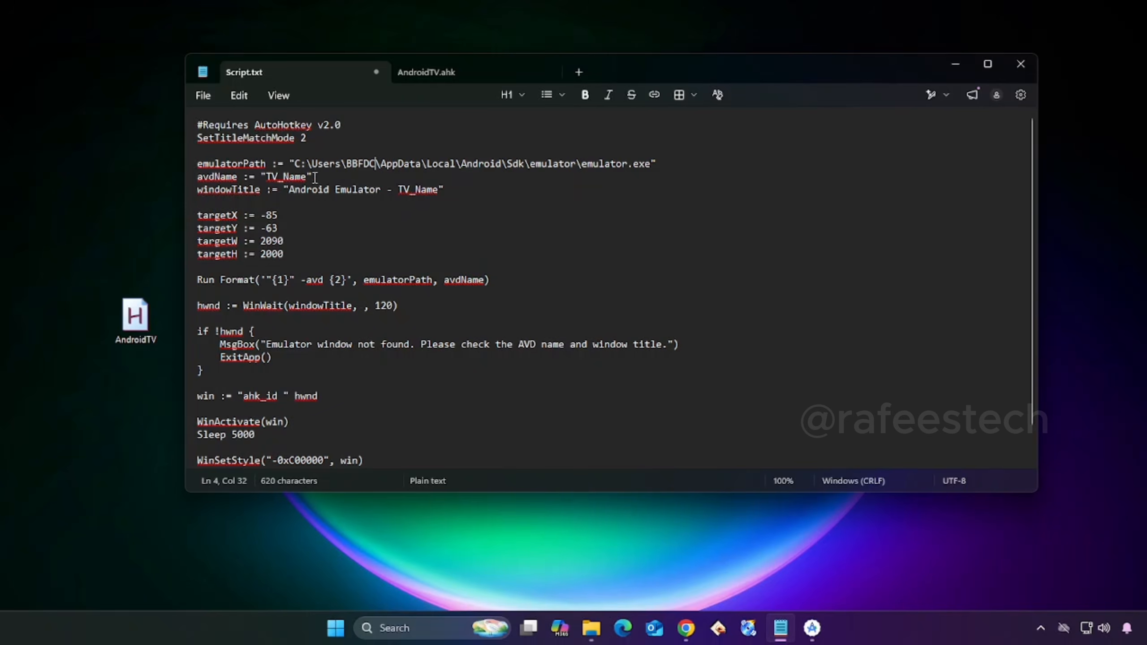
- Replace TV_Name with AndroidTV in both the avdName and windowTitle lines of Script.txt
{"action": "left_click_drag", "start_coordinate": [306, 177], "coordinate": [267, 176]}
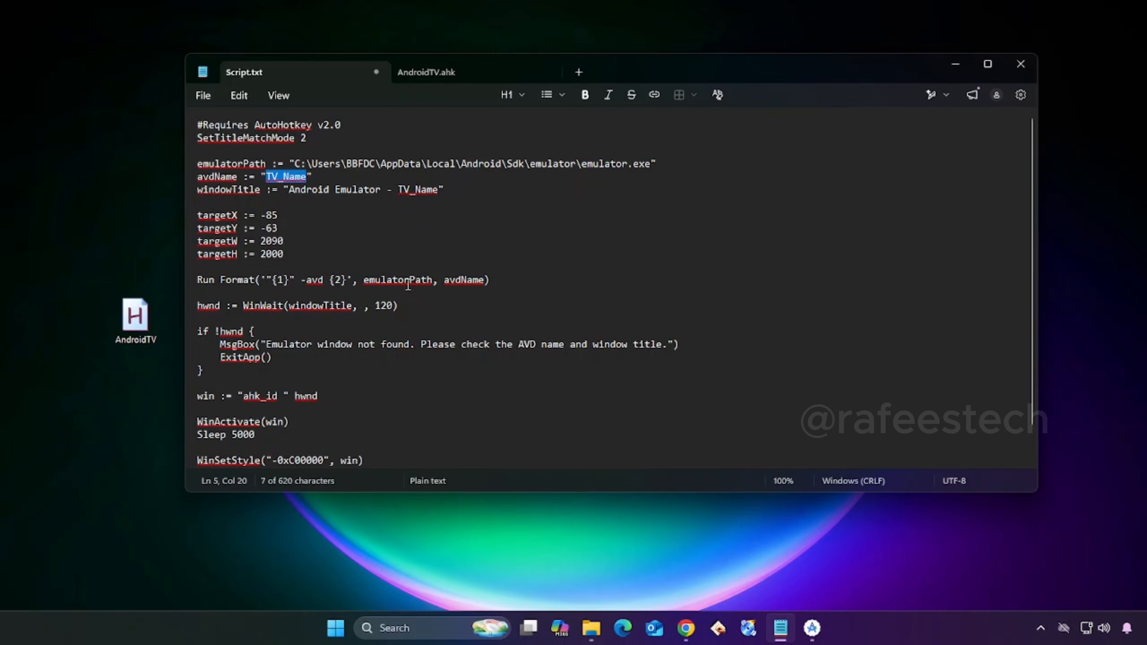
{"action": "type", "text": "And"}
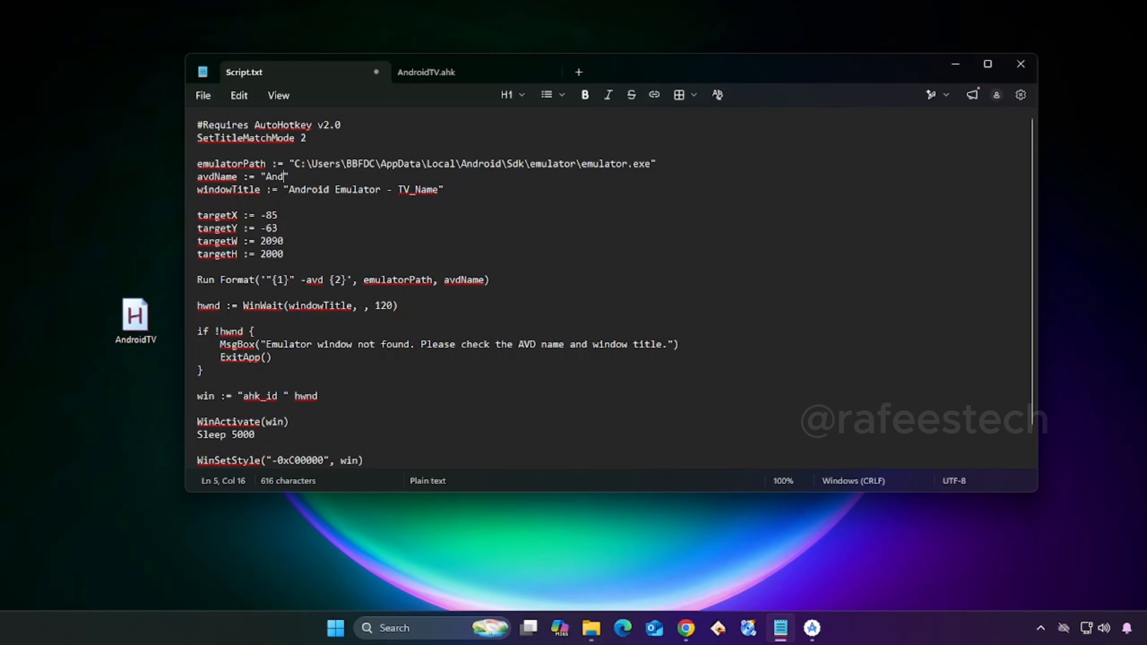
{"action": "type", "text": "roidTV"}
{"action": "double_click", "coordinate": [424, 189]}
{"action": "type", "text": "AndroidTV"}
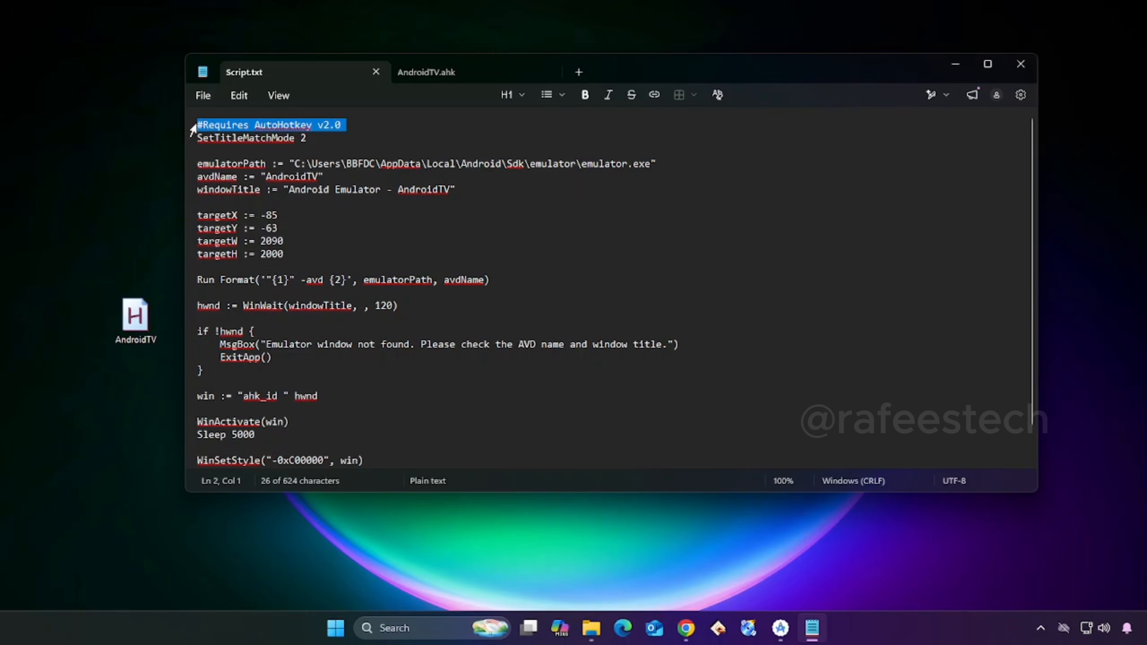
- Copy the entire Script.txt content into AndroidTV.ahk, save it and close both files
{"action": "key", "text": "ctrl+a"}
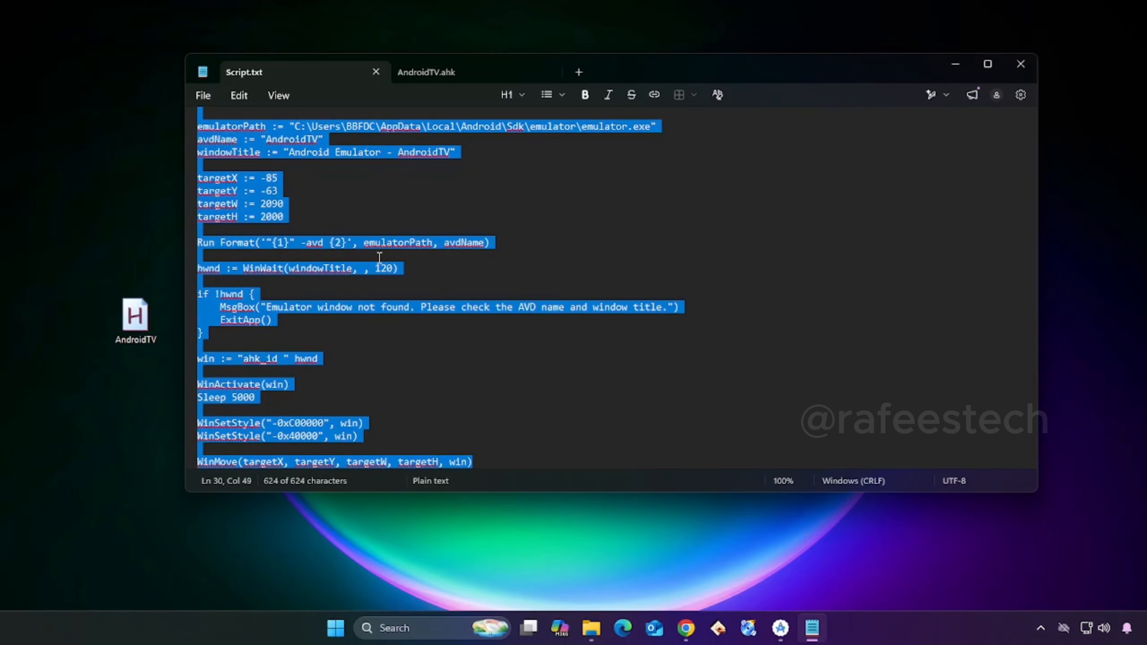
{"action": "left_click", "coordinate": [432, 81]}
{"action": "key", "text": "ctrl+v"}
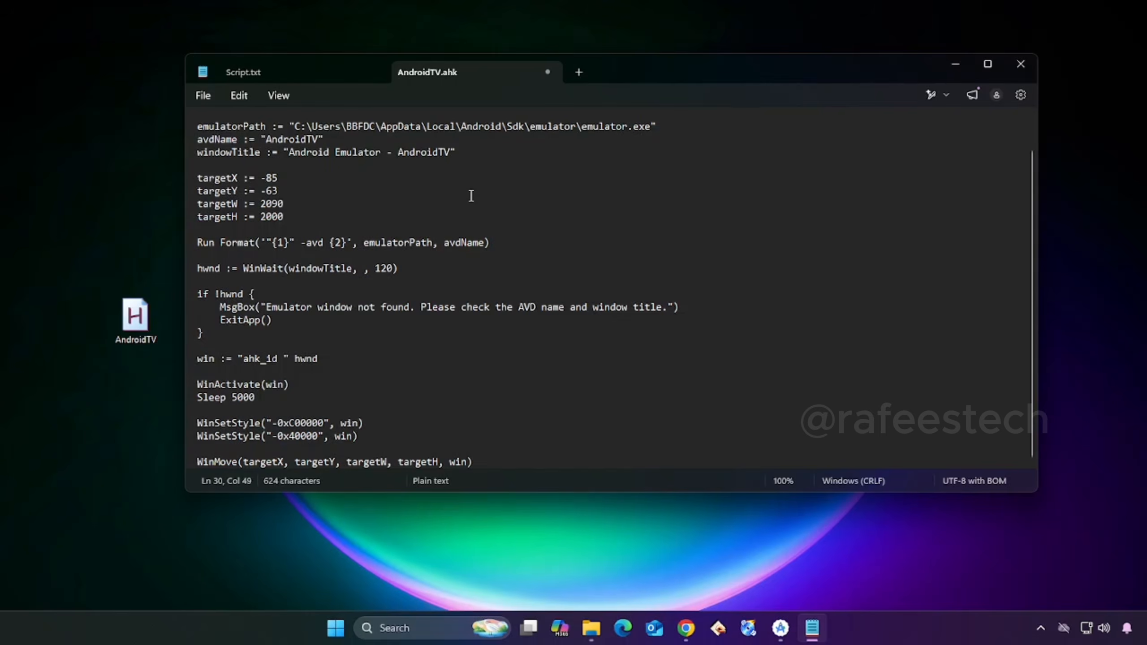
{"action": "left_click", "coordinate": [203, 95]}
{"action": "left_click", "coordinate": [235, 239]}
{"action": "left_click", "coordinate": [546, 70]}
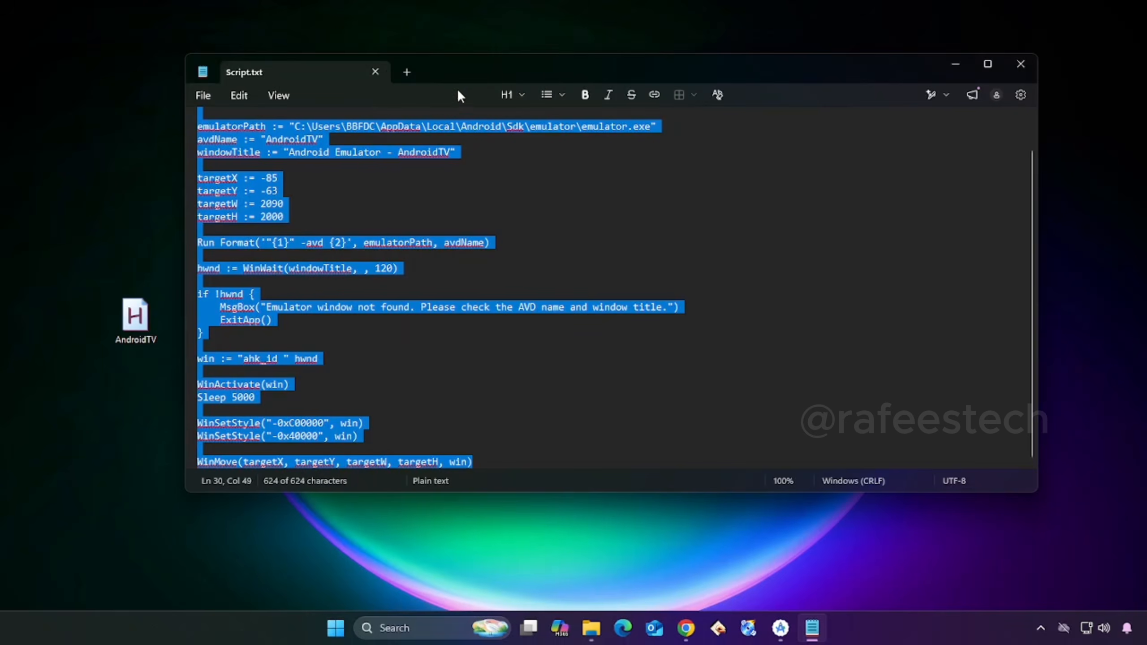
{"action": "left_click", "coordinate": [376, 72]}
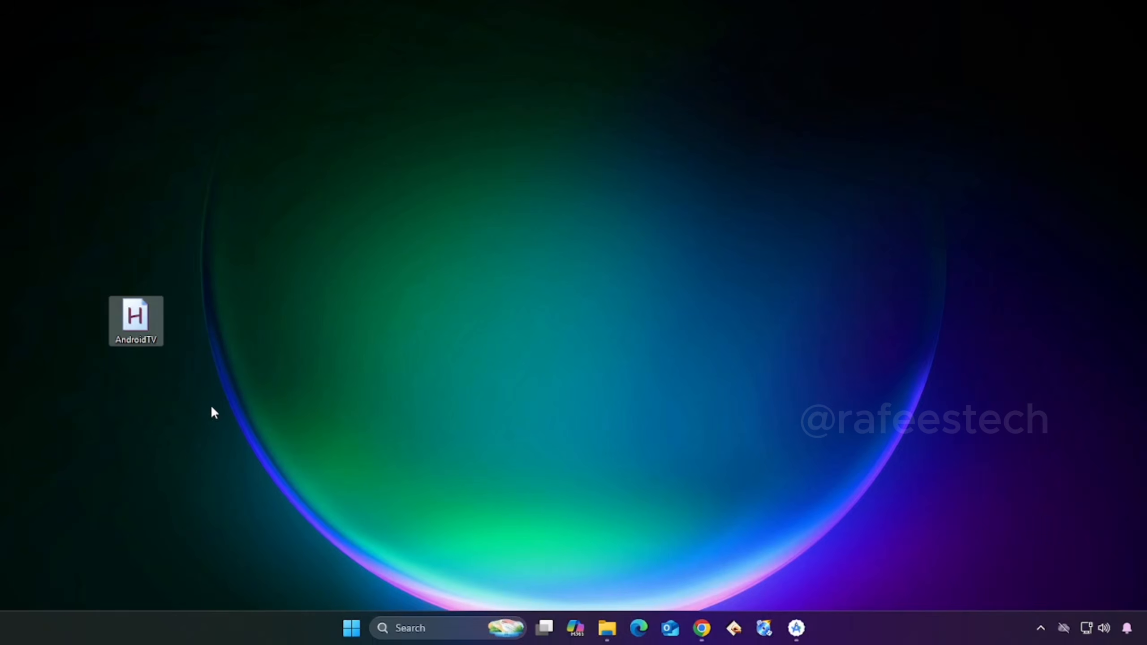
- Run the AndroidTV script from the desktop and browse through the rows of the Android TV home screen
{"action": "double_click", "coordinate": [135, 320]}
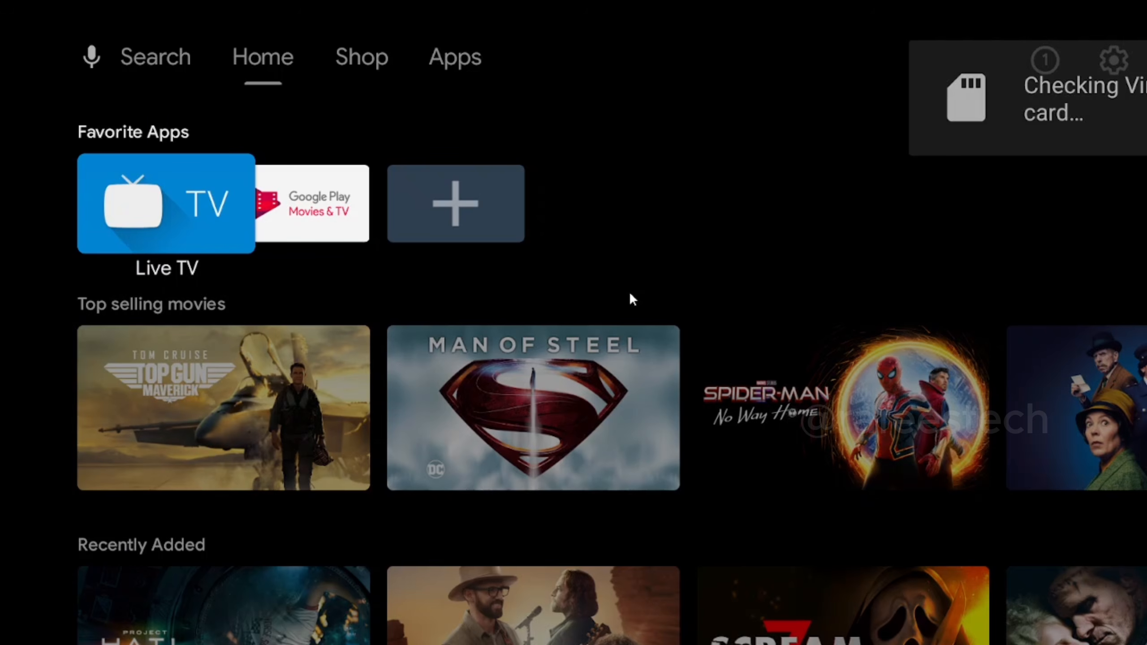
{"action": "key", "text": "Down"}
{"action": "key", "text": "Down"}
{"action": "key", "text": "Down"}
{"action": "key", "text": "Up"}
{"action": "key", "text": "Up"}
{"action": "key", "text": "Up"}
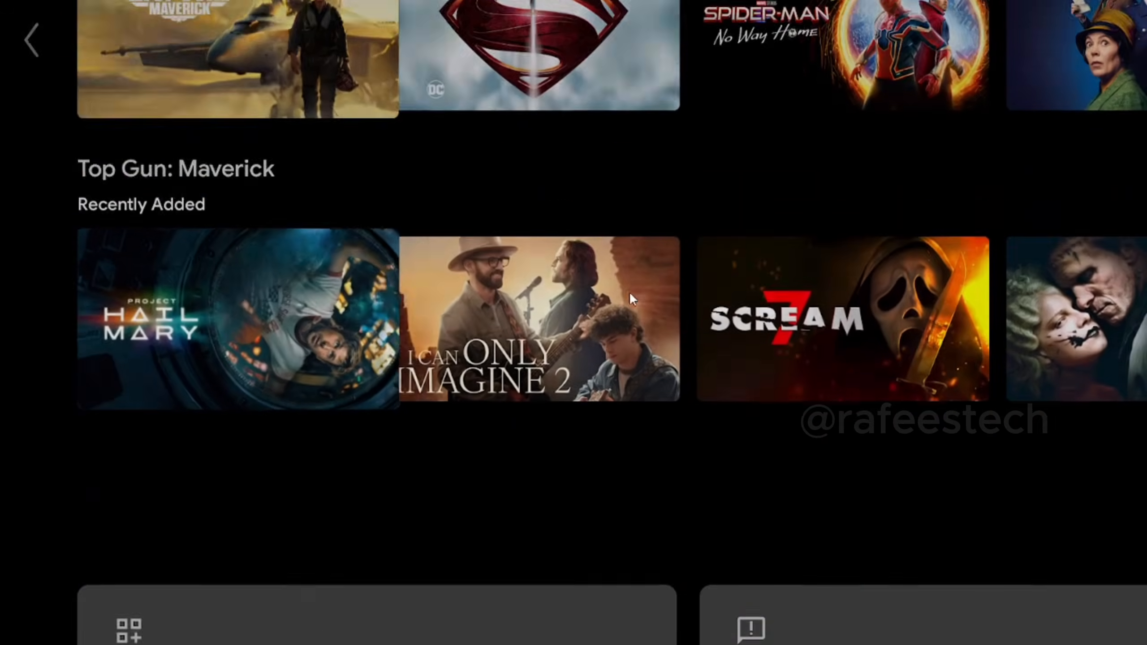
{"action": "key", "text": "Right"}
{"action": "key", "text": "Left"}
{"action": "key", "text": "Right"}
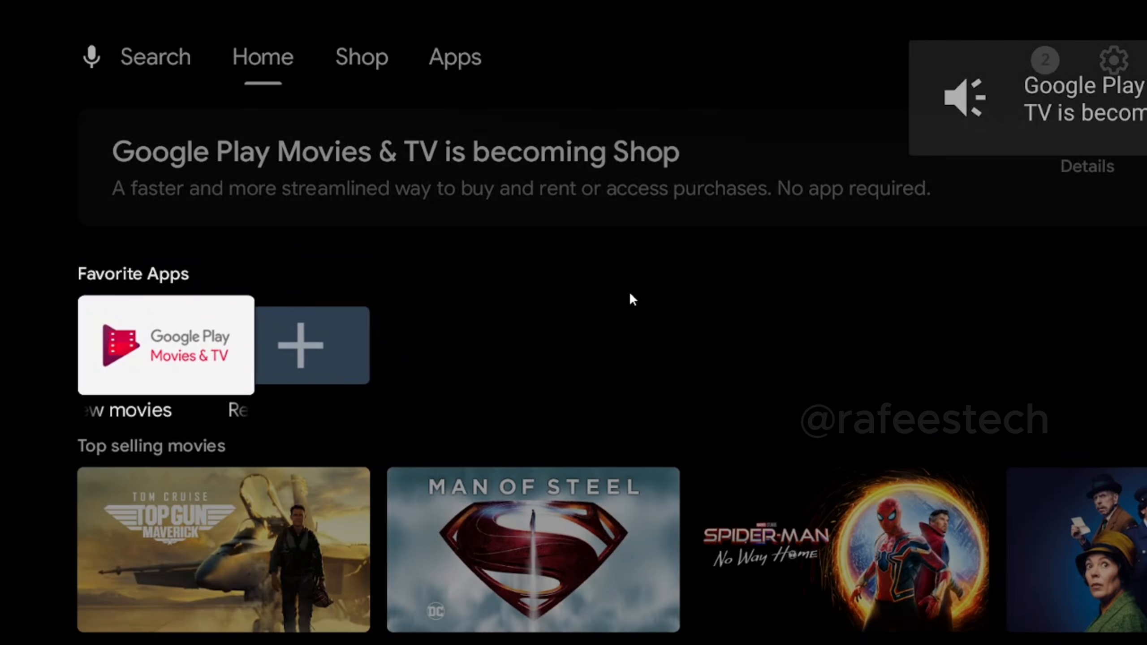
- Switch the Android TV home screen to Shop and browse the Top selling movies, Recently Added and Popular on Google rows
{"action": "key", "text": "Up"}
{"action": "key", "text": "Right"}
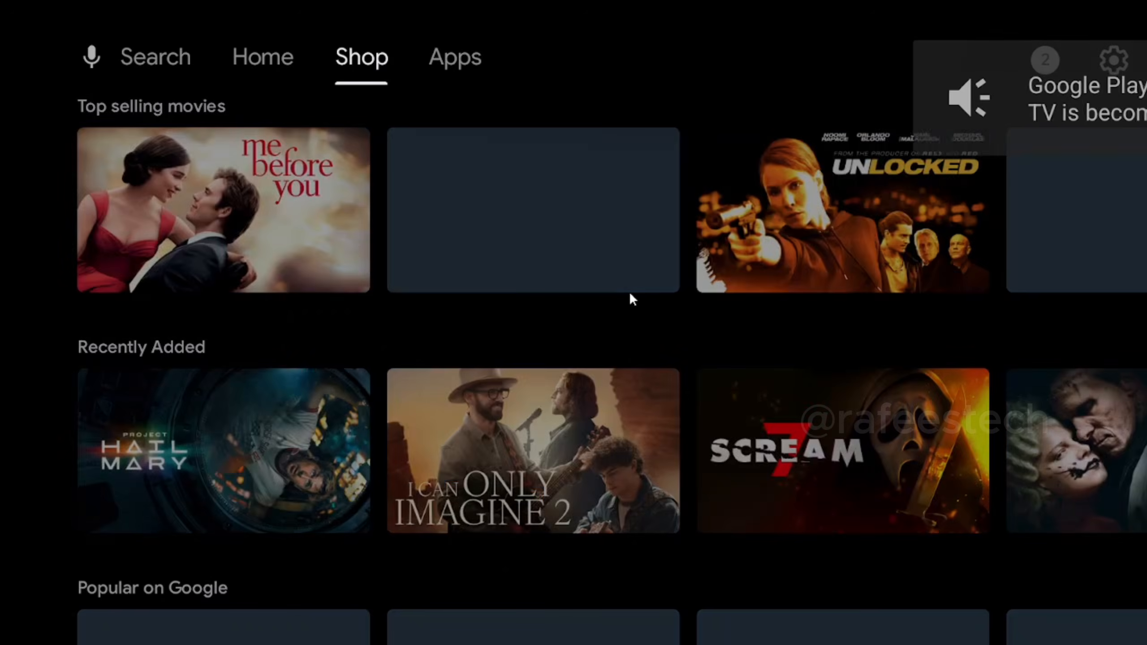
{"action": "key", "text": "Down"}
{"action": "key", "text": "Down"}
{"action": "key", "text": "Down"}
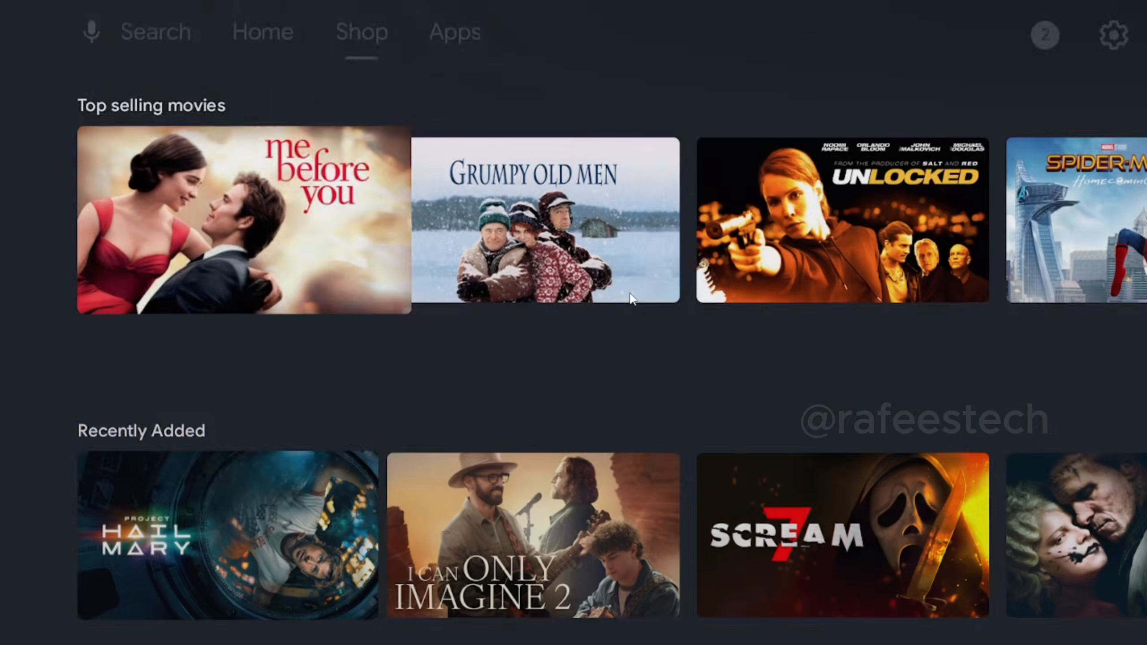
{"action": "key", "text": "Up"}
{"action": "key", "text": "Up"}
{"action": "key", "text": "Up"}
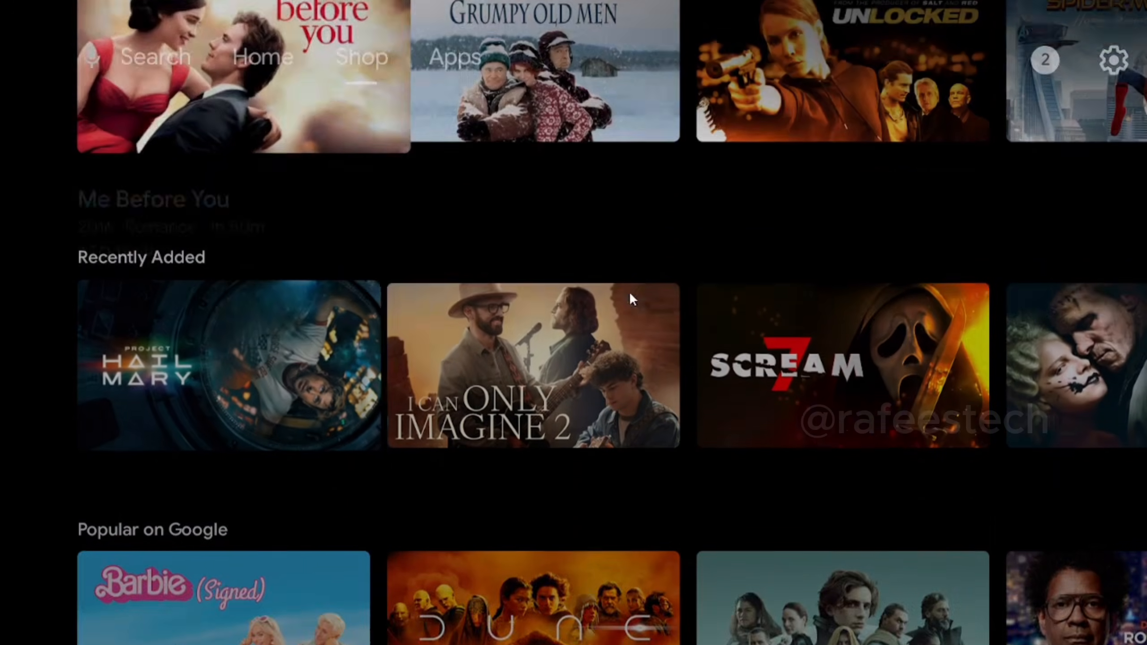
{"action": "key", "text": "Down"}
{"action": "key", "text": "Down"}
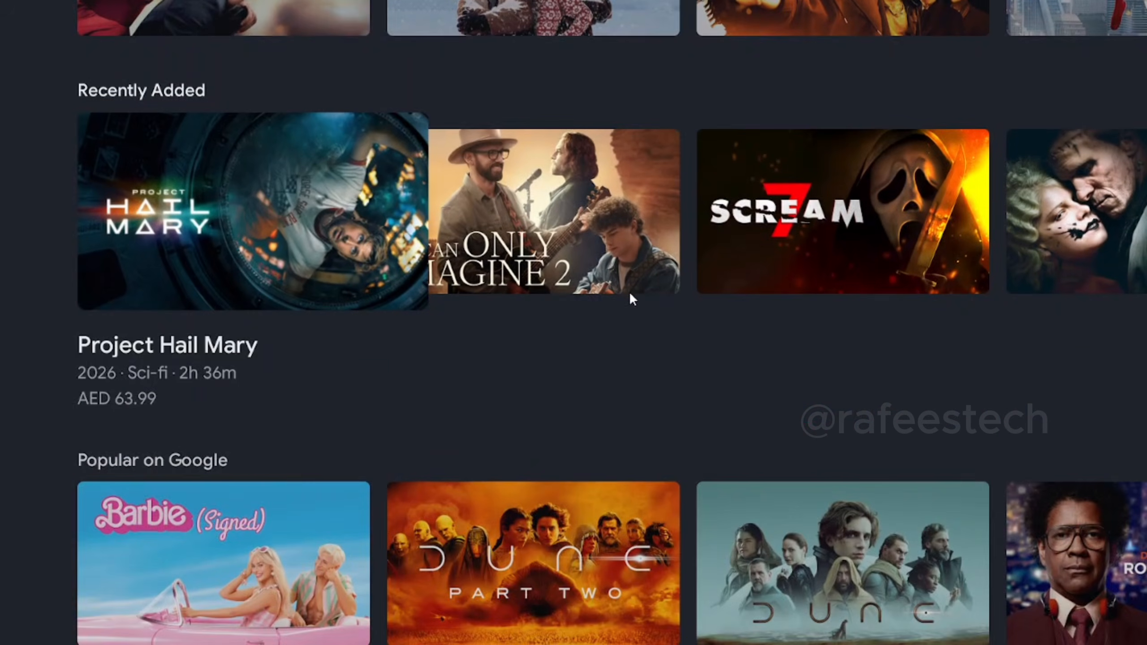
{"action": "key", "text": "Up"}
{"action": "key", "text": "Up"}
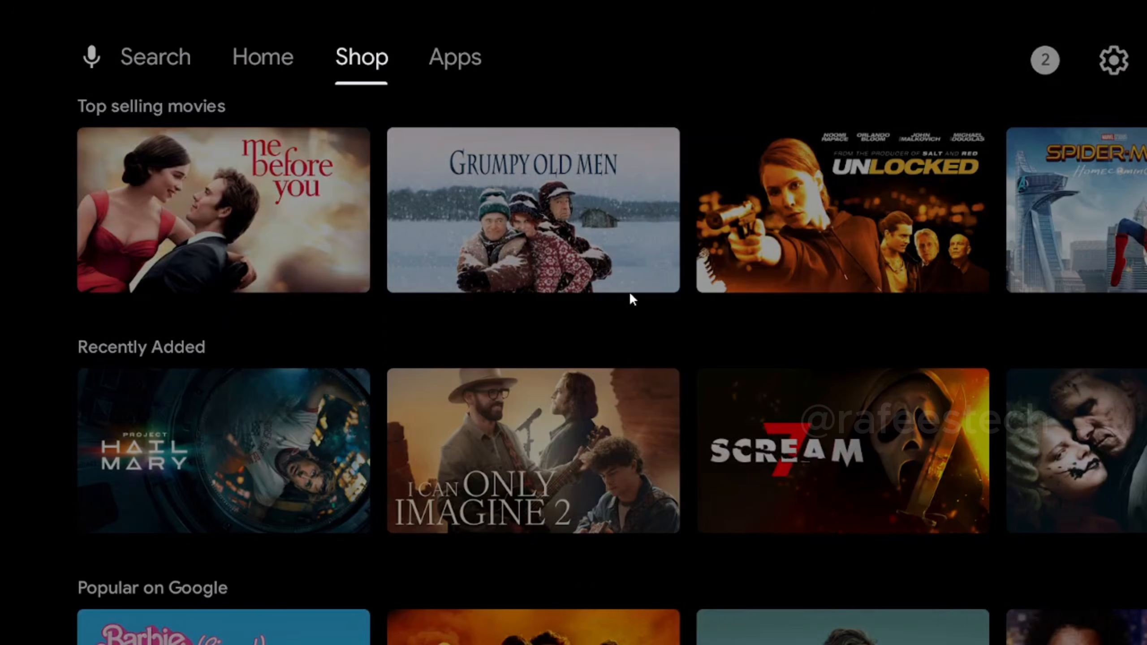
{"action": "key", "text": "Down"}
{"action": "key", "text": "Down"}
{"action": "key", "text": "Down"}
{"action": "key", "text": "Up"}
{"action": "key", "text": "Up"}
{"action": "key", "text": "Up"}
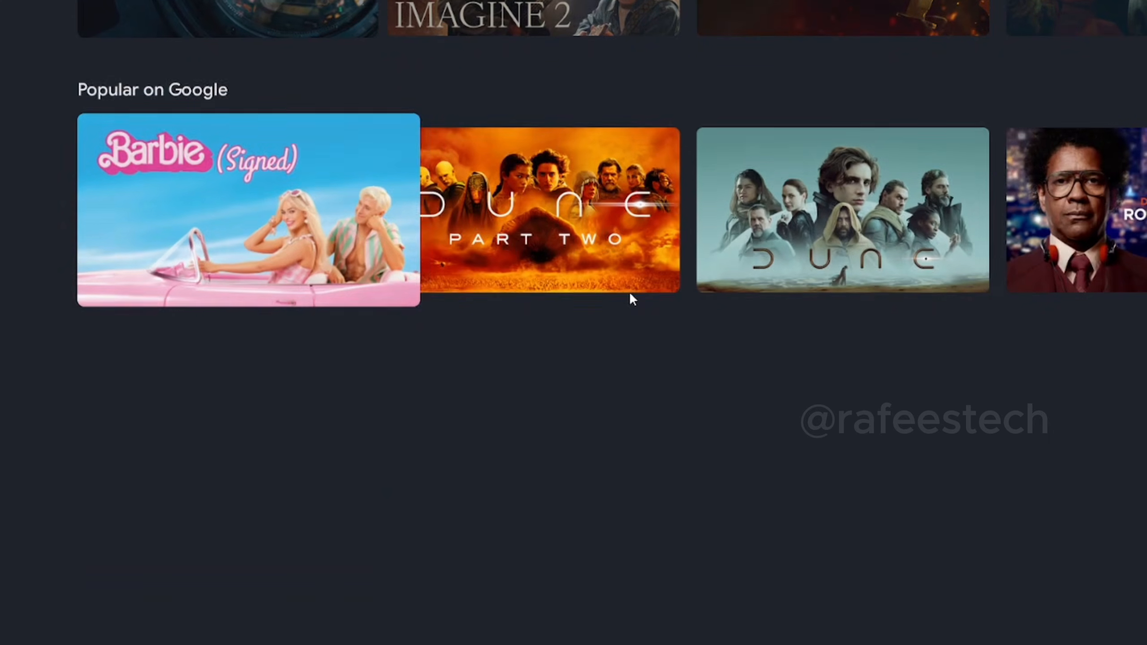
{"action": "key", "text": "Down"}
{"action": "key", "text": "Down"}
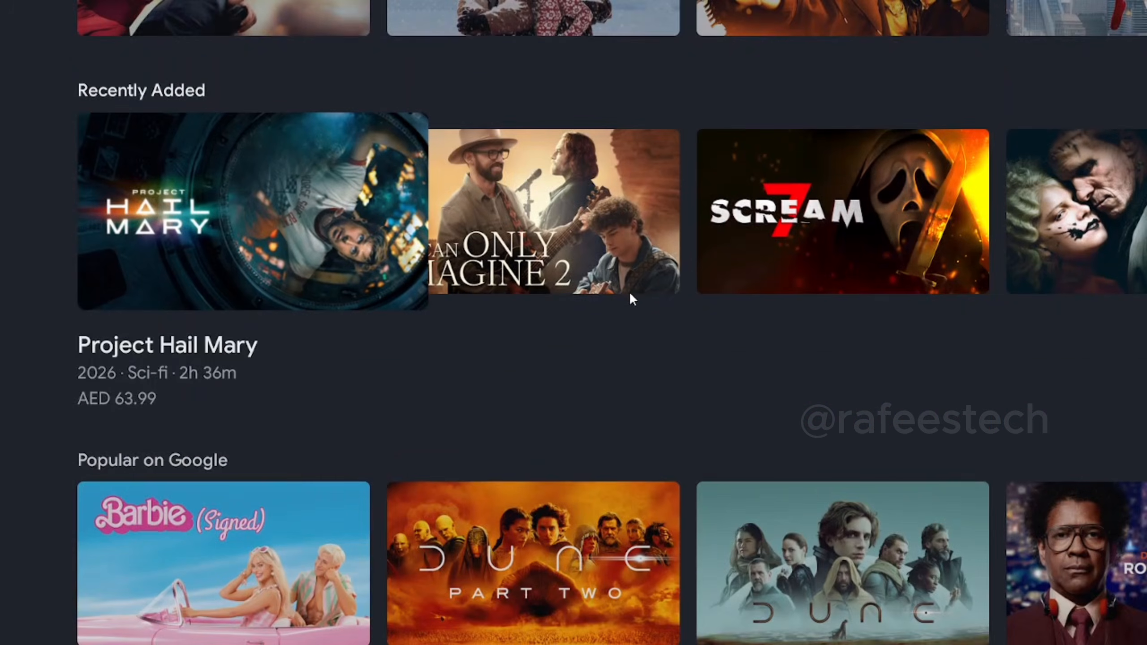
{"action": "key", "text": "Up"}
{"action": "key", "text": "Up"}
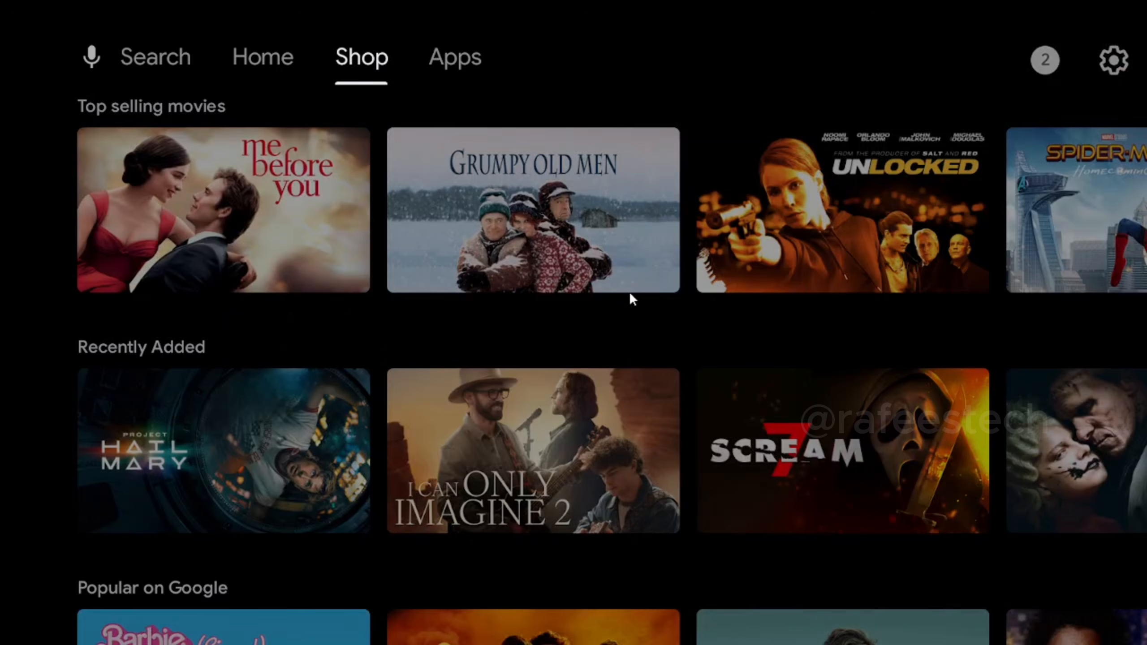
{"action": "key", "text": "Down"}
{"action": "key", "text": "Down"}
{"action": "key", "text": "Down"}
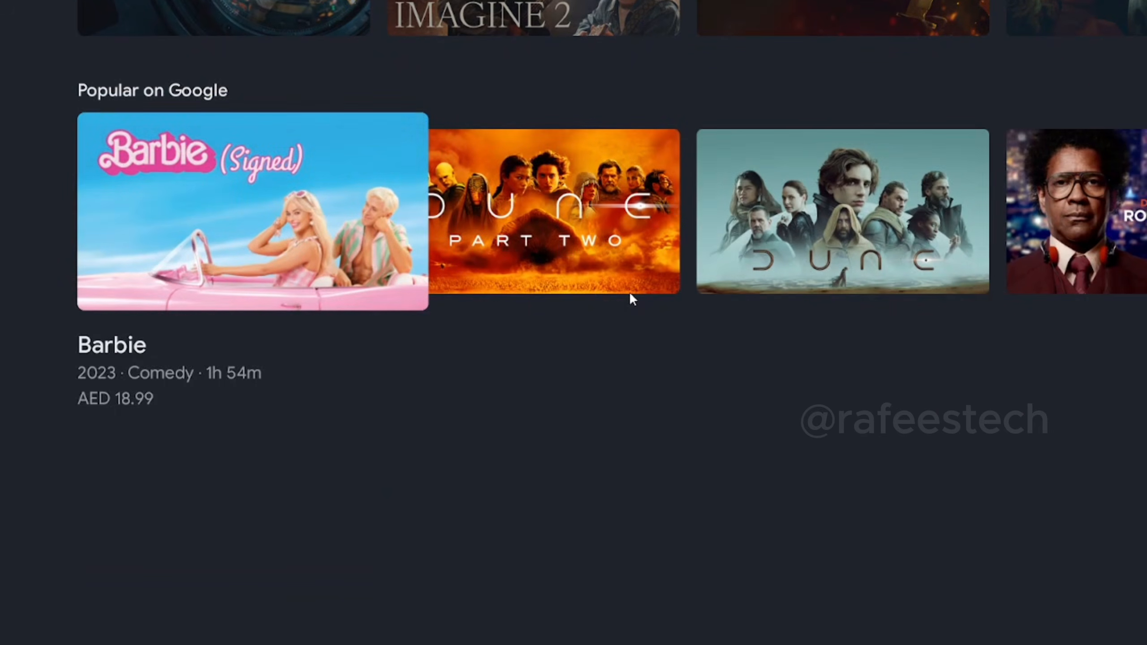
{"action": "key", "text": "Up"}
{"action": "key", "text": "Up"}
{"action": "key", "text": "Up"}
{"action": "key", "text": "Down"}
{"action": "key", "text": "Down"}
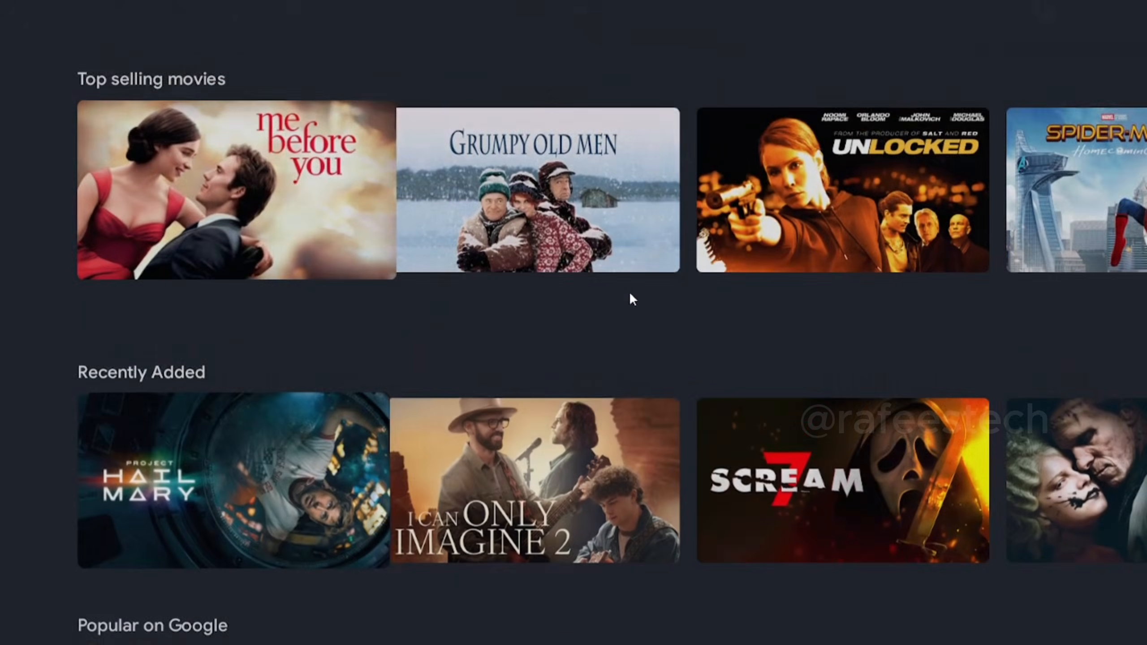
{"action": "key", "text": "Up"}
{"action": "key", "text": "Up"}
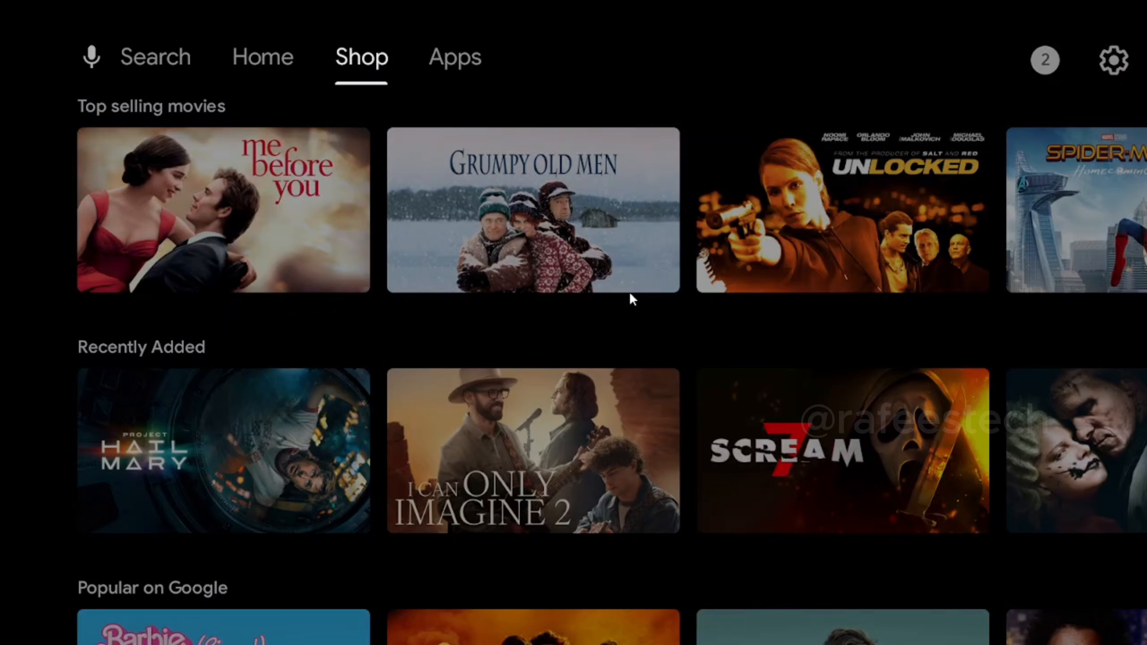
{"action": "key", "text": "Down"}
{"action": "key", "text": "Down"}
{"action": "key", "text": "Down"}
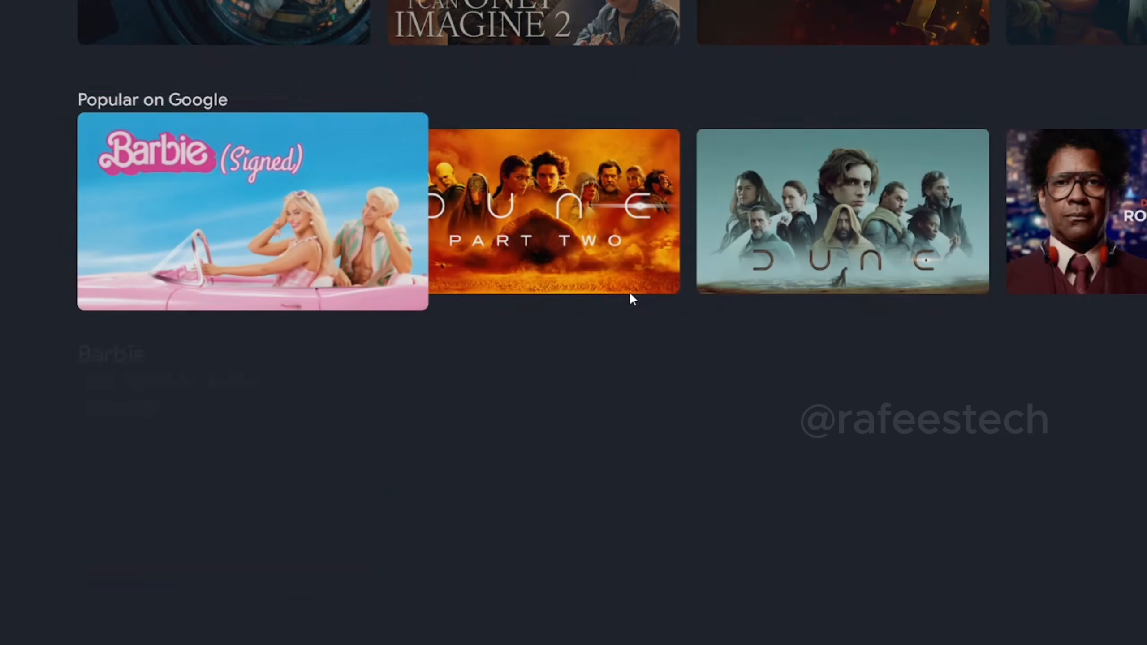
{"action": "key", "text": "Up"}
{"action": "key", "text": "Up"}
{"action": "key", "text": "Up"}
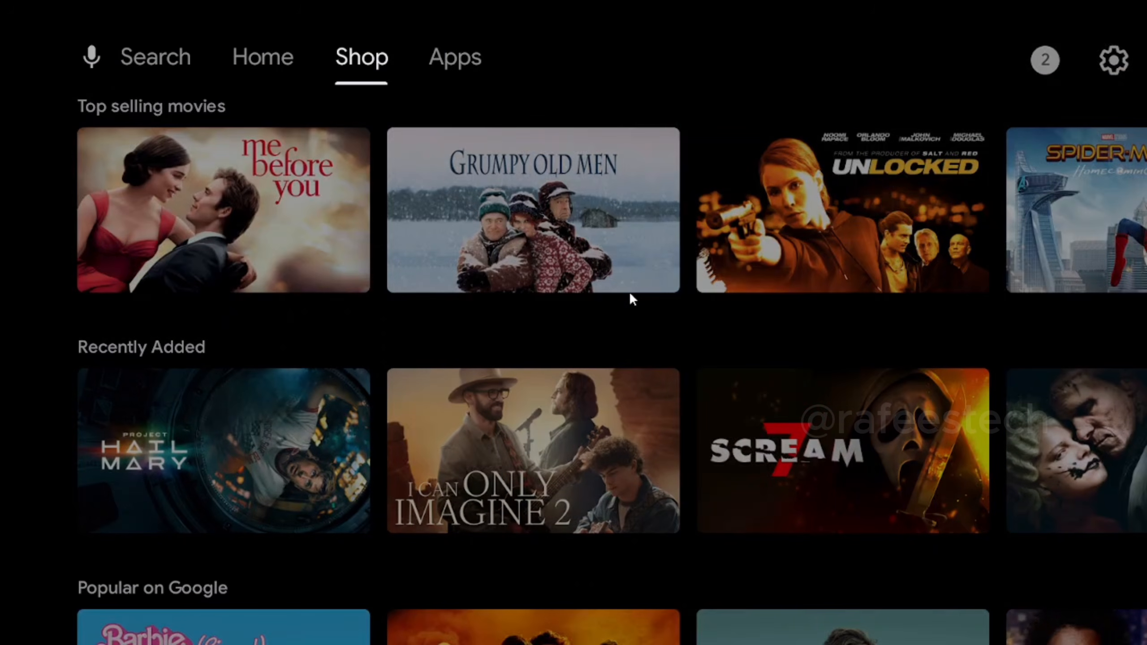
{"action": "key", "text": "Down"}
{"action": "key", "text": "Down"}
{"action": "key", "text": "Down"}
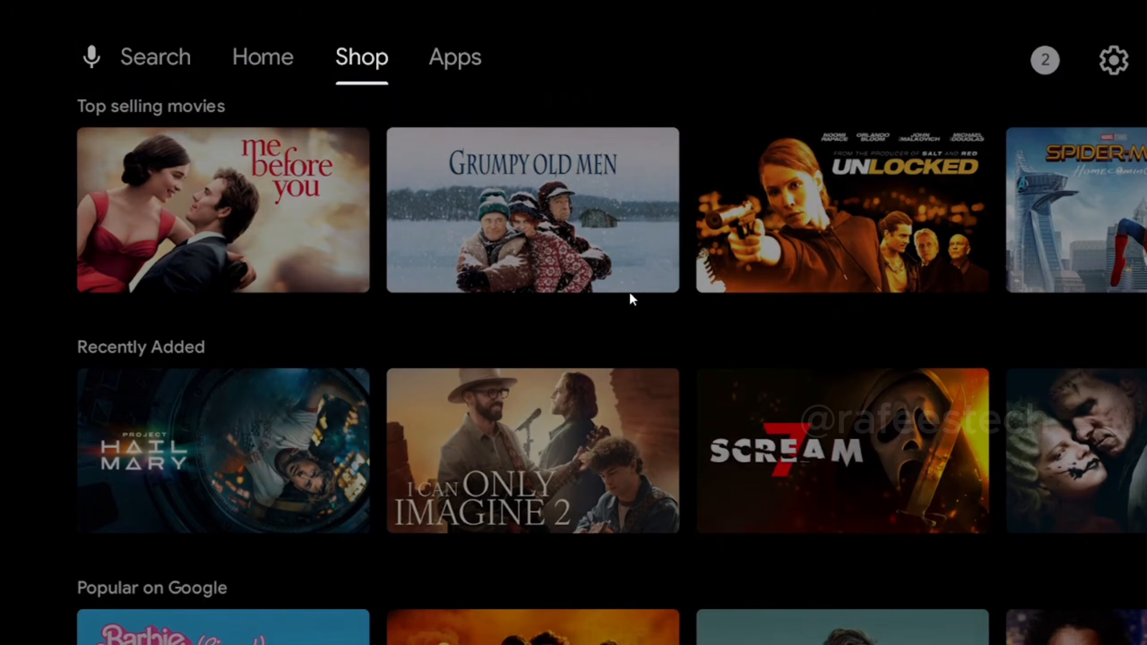
{"action": "key", "text": "Right"}
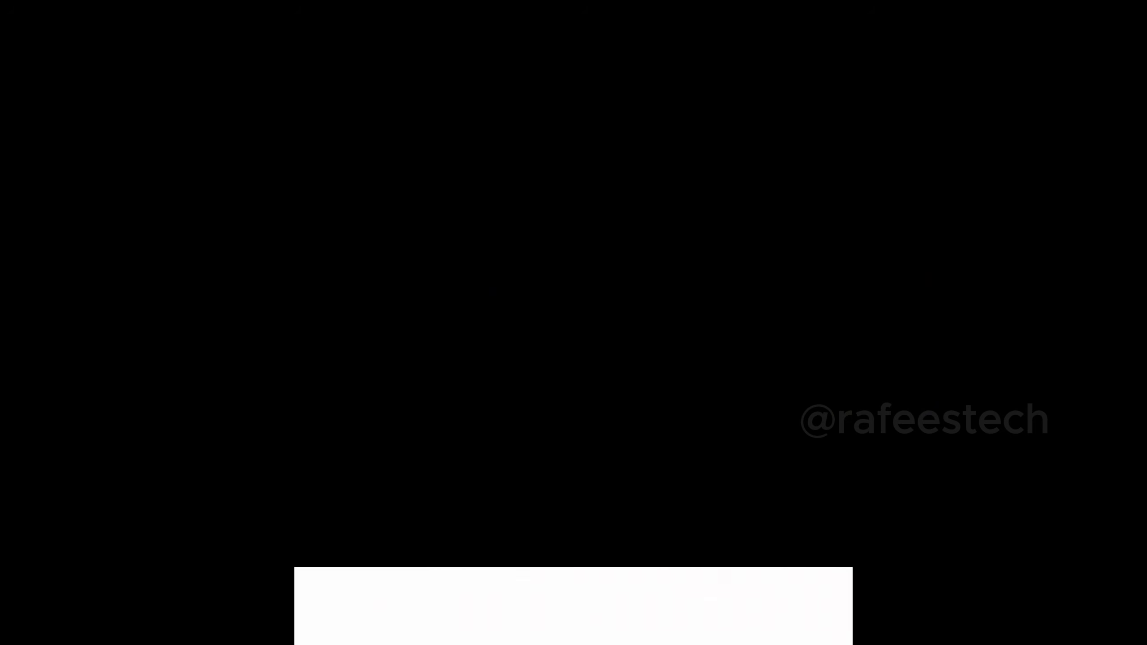